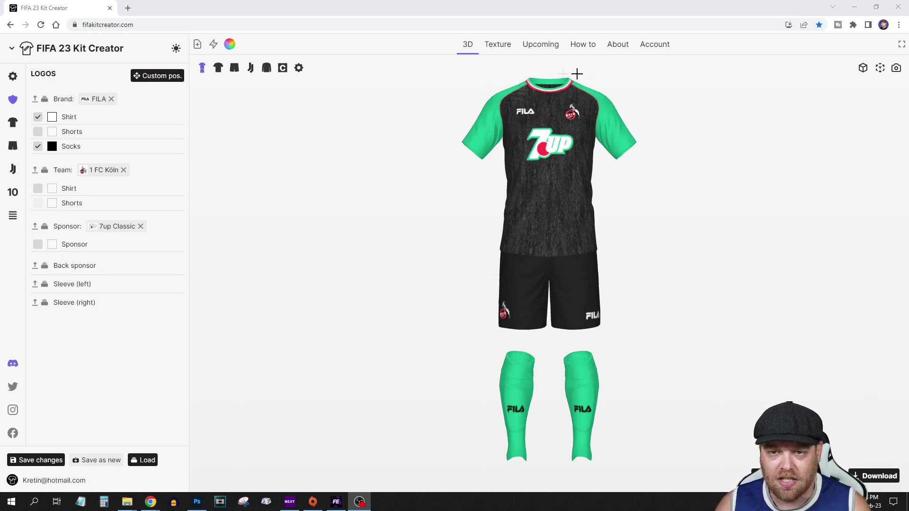
Switch to FIFA Editor Tool and filter the non-legacy game files by "kit".
mouse_move(552, 214)
left_mouse_down()
mouse_move(454, 215)
mouse_move(558, 222)
left_mouse_up()
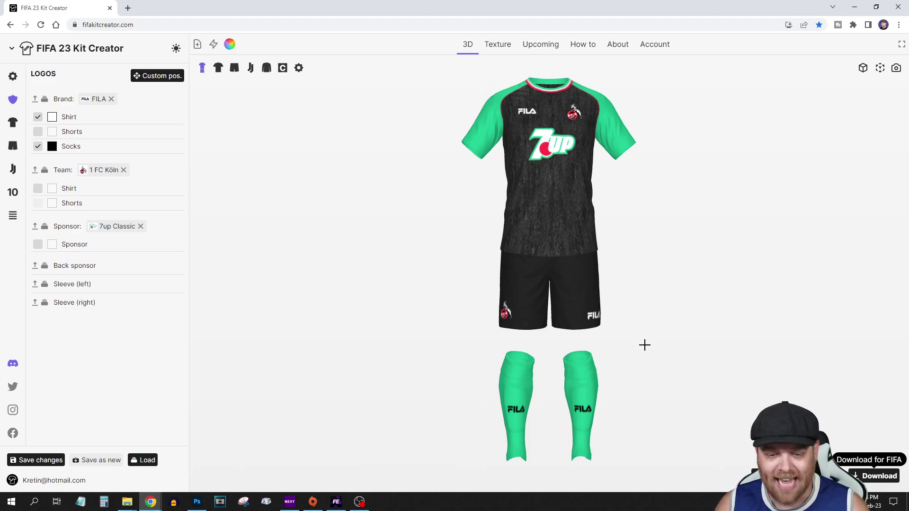
left_click(336, 501)
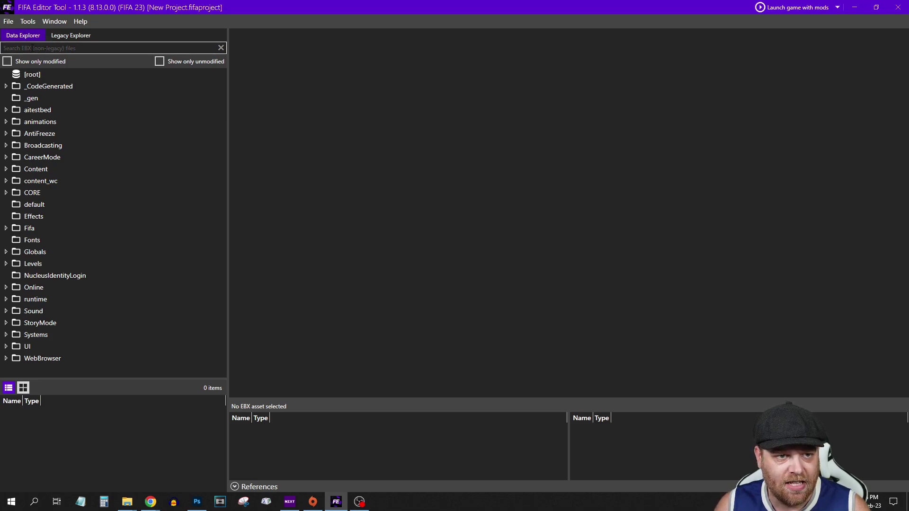
type("kit")
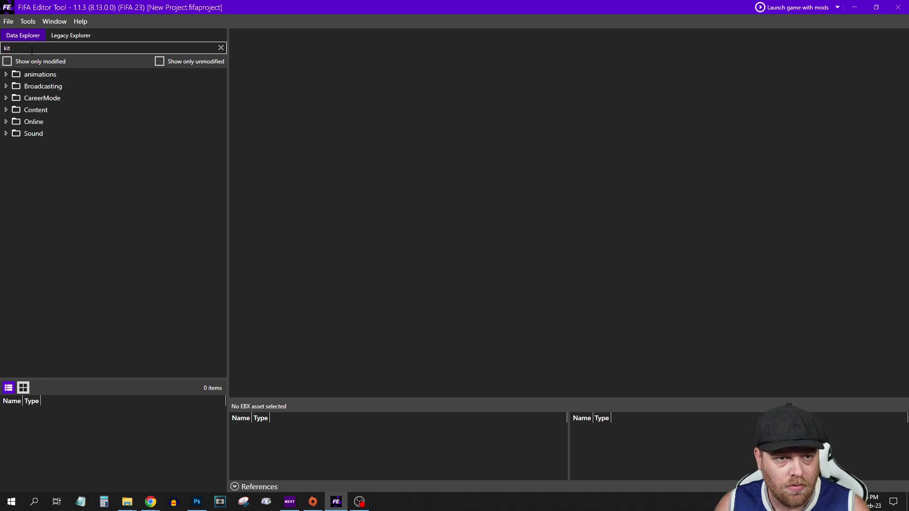
Expand the filtered folder tree down to Content > character > Kit > kit_0 to list the team folders.
left_click(6, 98)
left_click(6, 122)
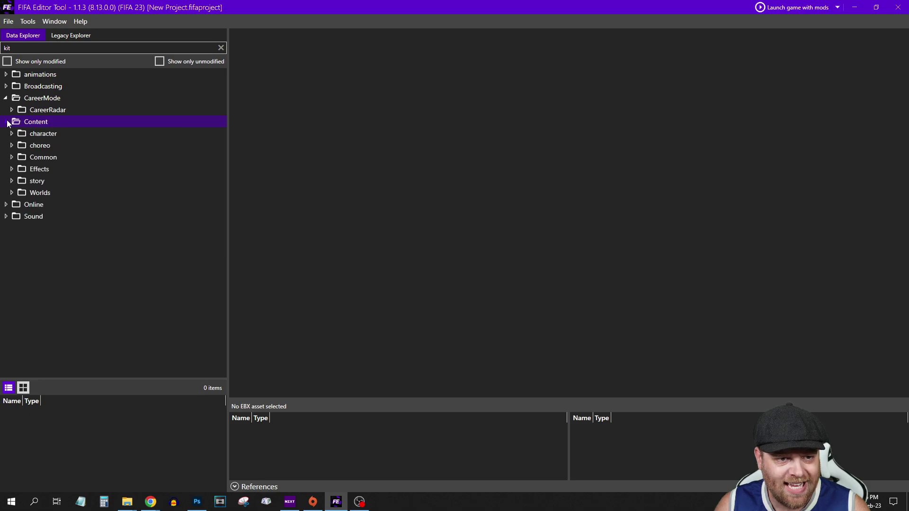
left_click(11, 134)
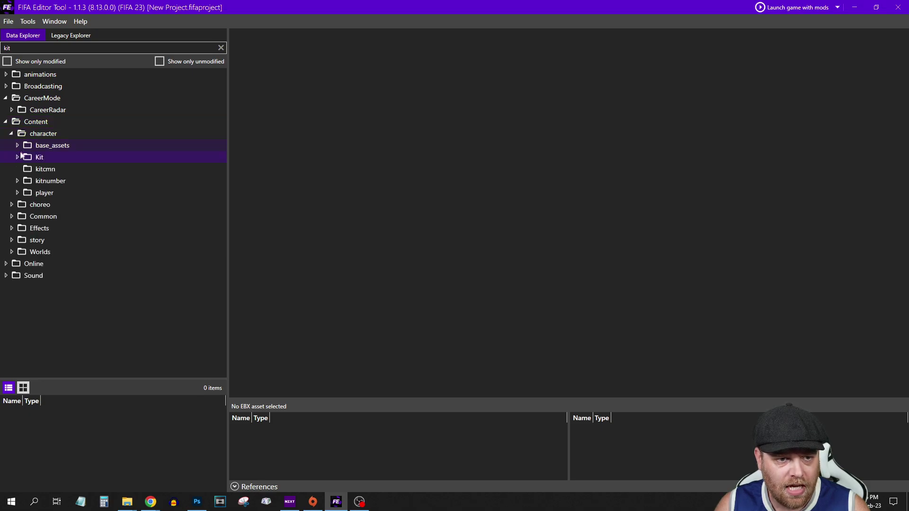
left_click(18, 158)
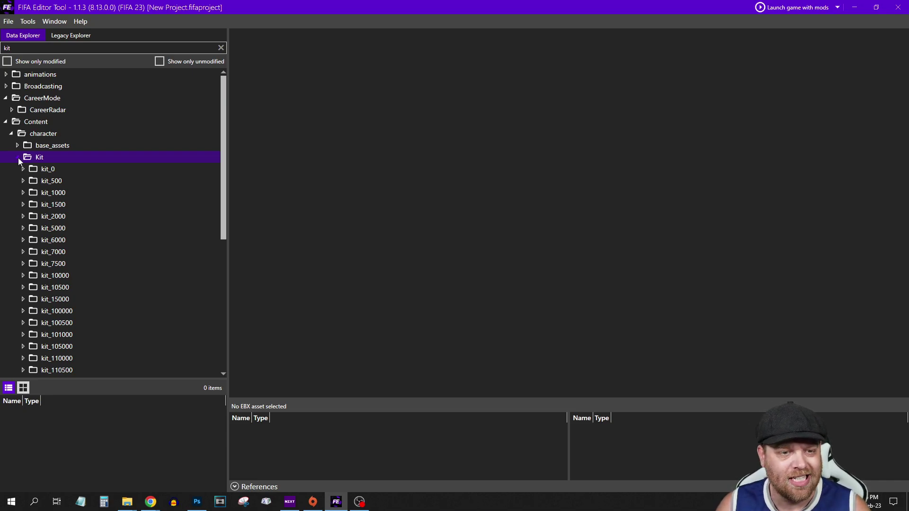
left_click(24, 169)
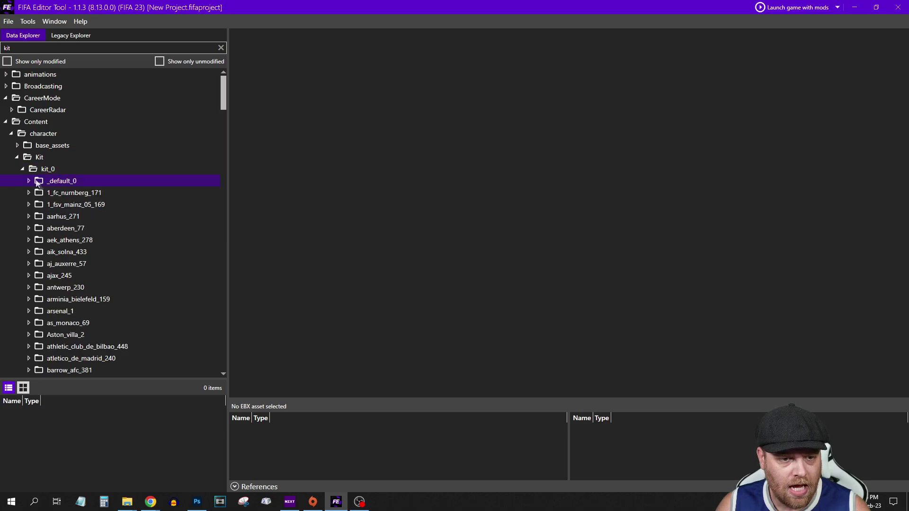
Find the fc_koln_31 team folder within kit_0 and open its home_0_0 kit folder.
scroll(107, 208, "down", 1)
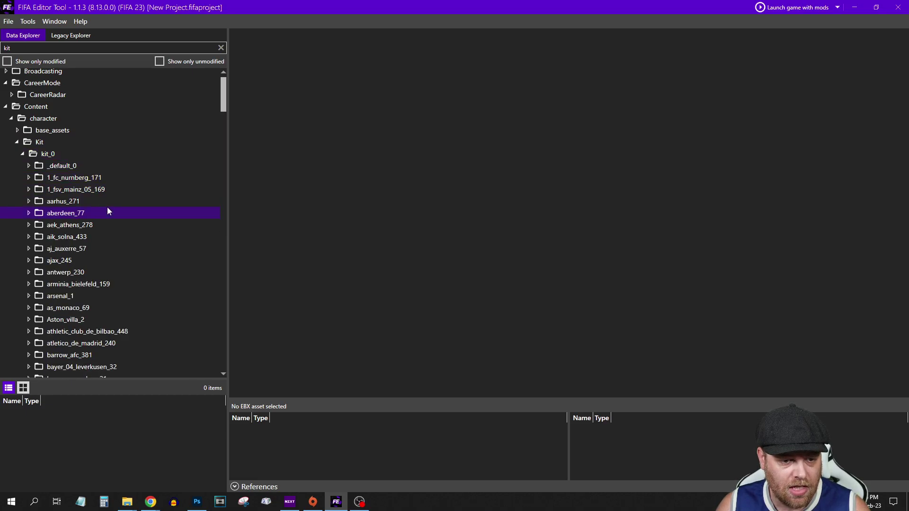
scroll(108, 209, "down", 4)
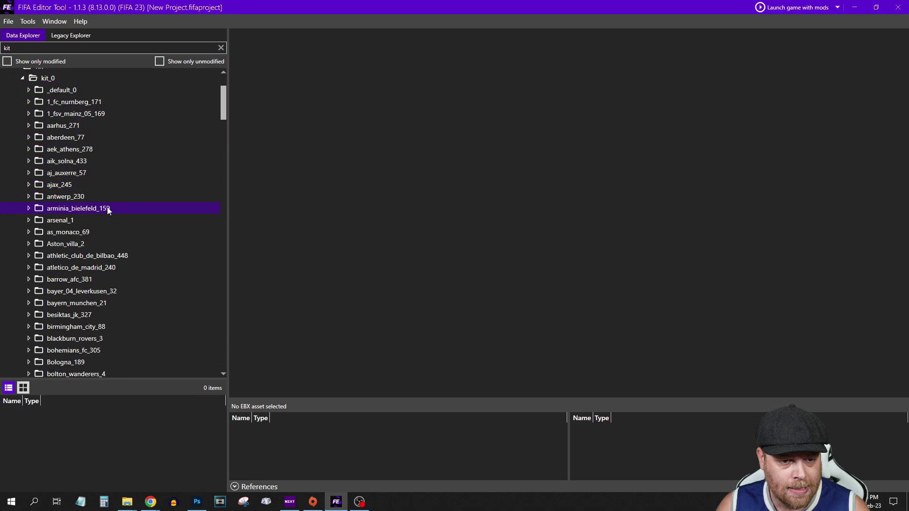
scroll(107, 211, "down", 7)
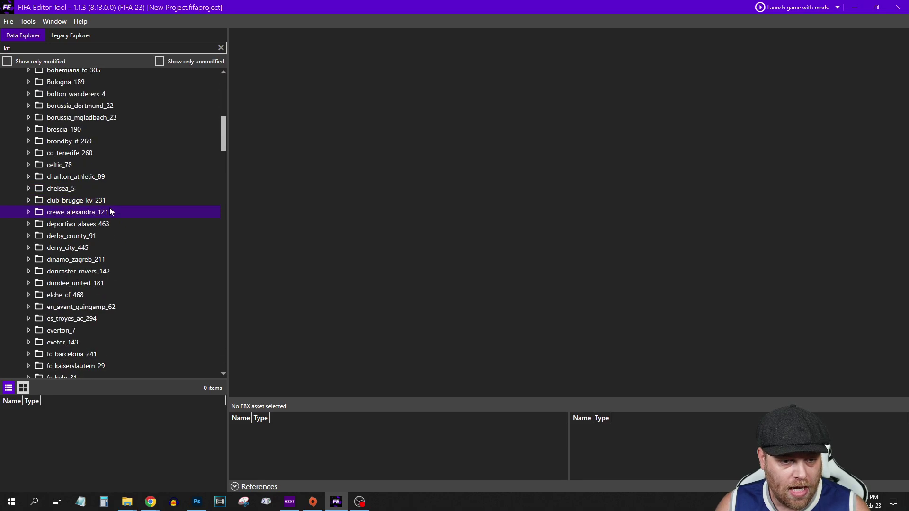
scroll(109, 207, "down", 1)
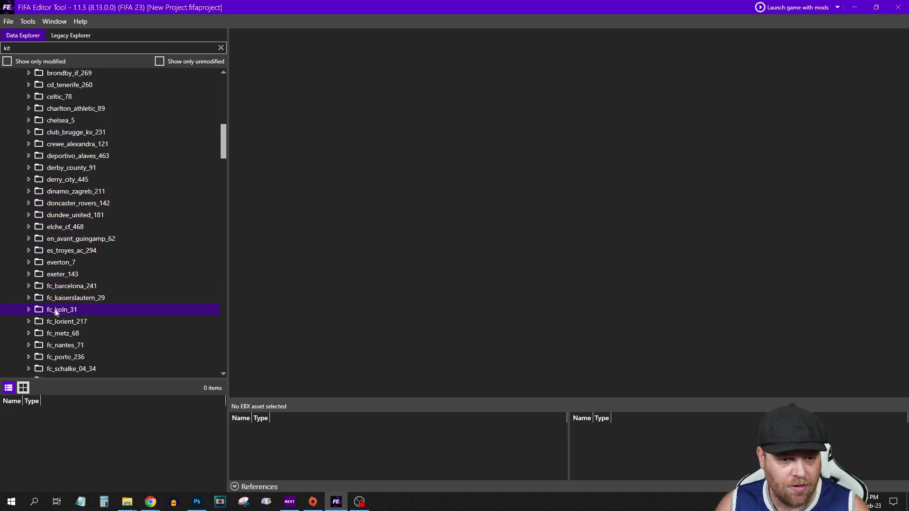
double_click(77, 311)
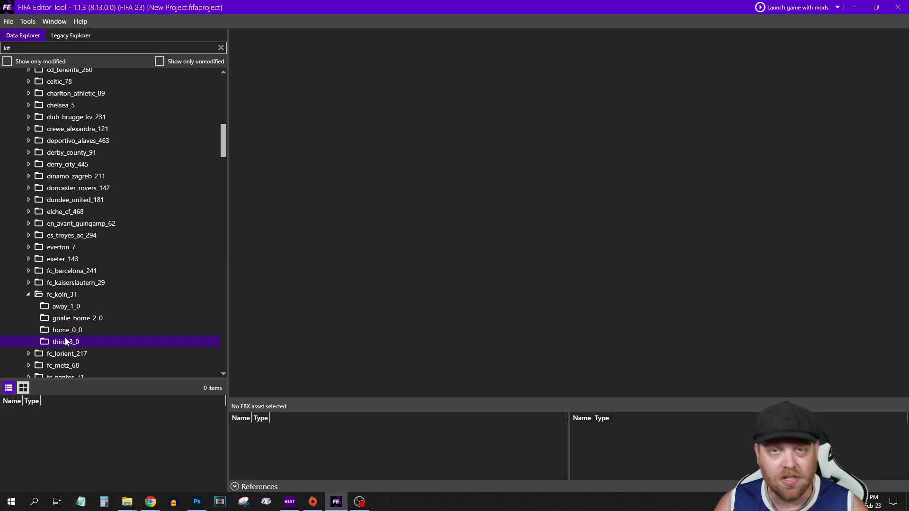
left_click(64, 333)
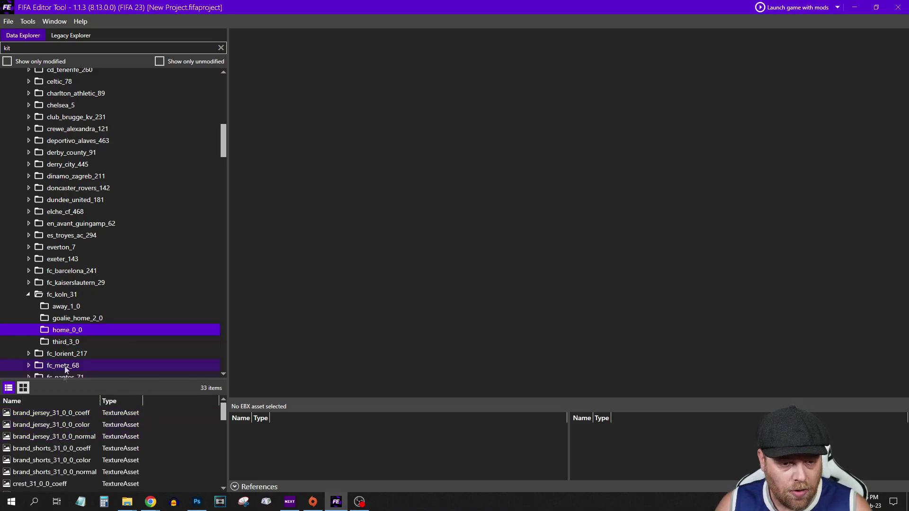
Look through the home kit's texture assets and open brand_jersey_31_0_0_coeff to check it.
left_click(65, 423)
scroll(65, 421, "down", 1)
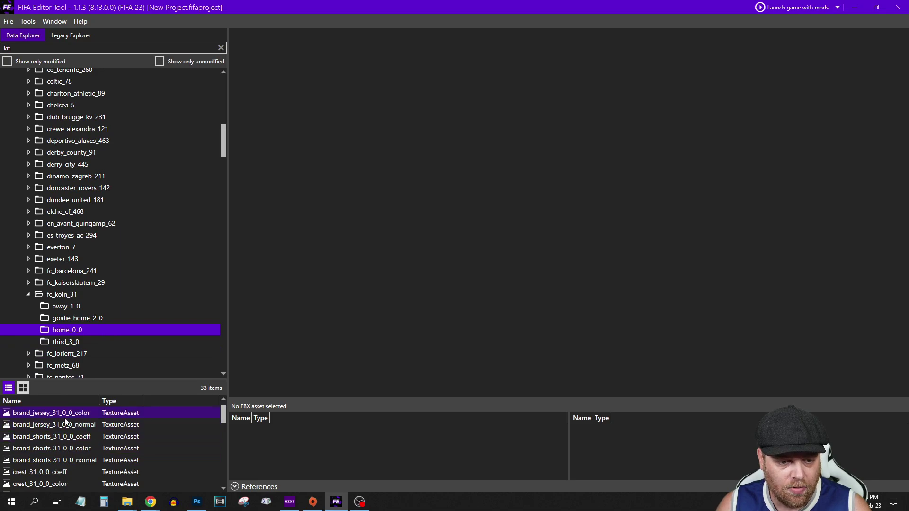
scroll(67, 423, "down", 8)
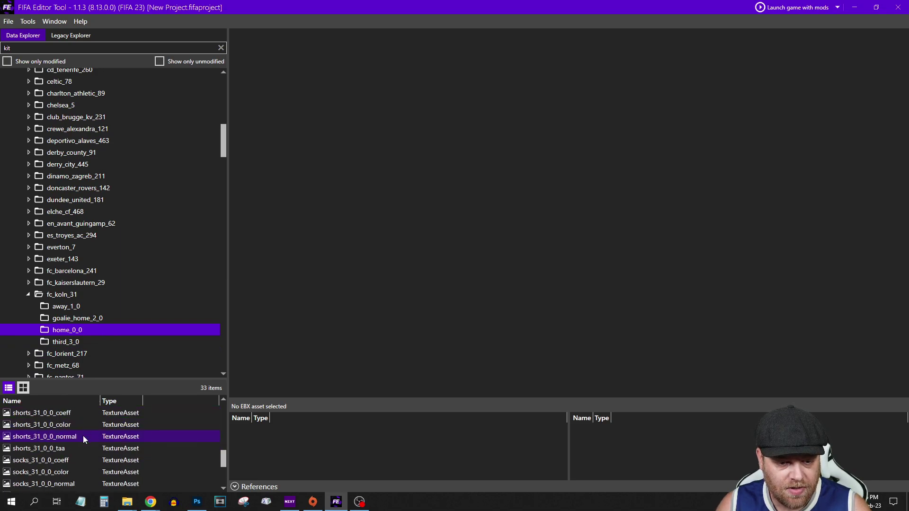
scroll(88, 438, "up", 9)
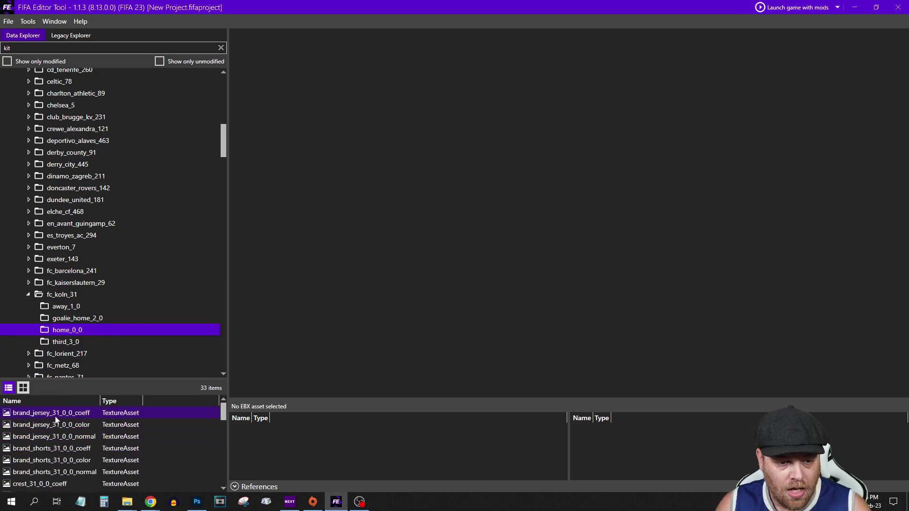
double_click(56, 418)
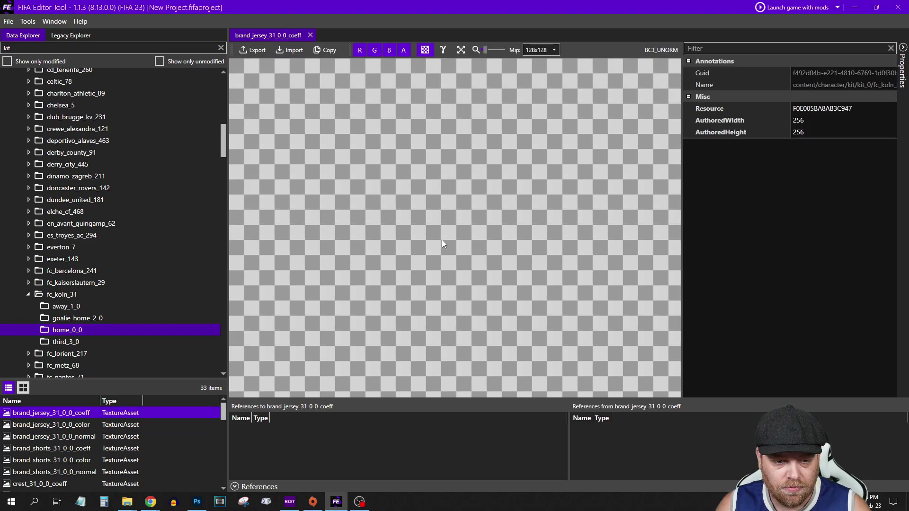
Replace the brand_jersey_31_0_0_color texture with the blank image from the kit (1) folder in Downloads.
double_click(59, 425)
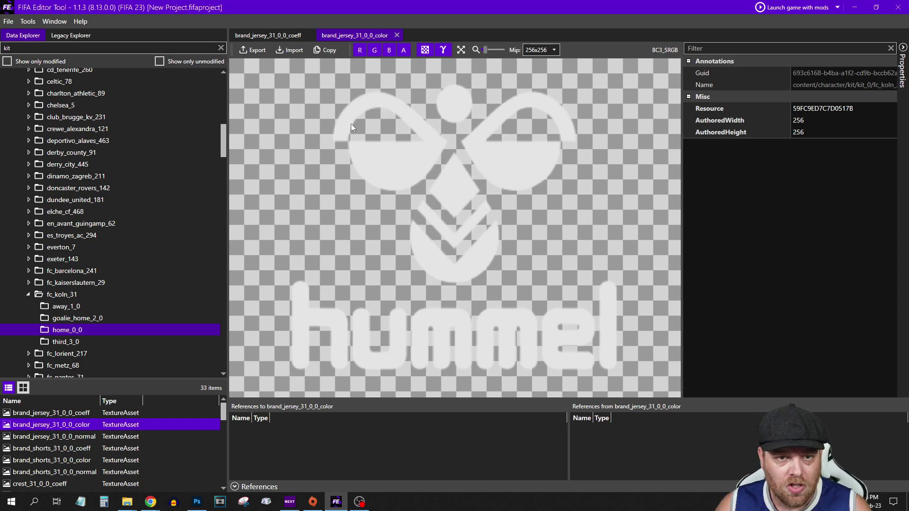
left_click(291, 51)
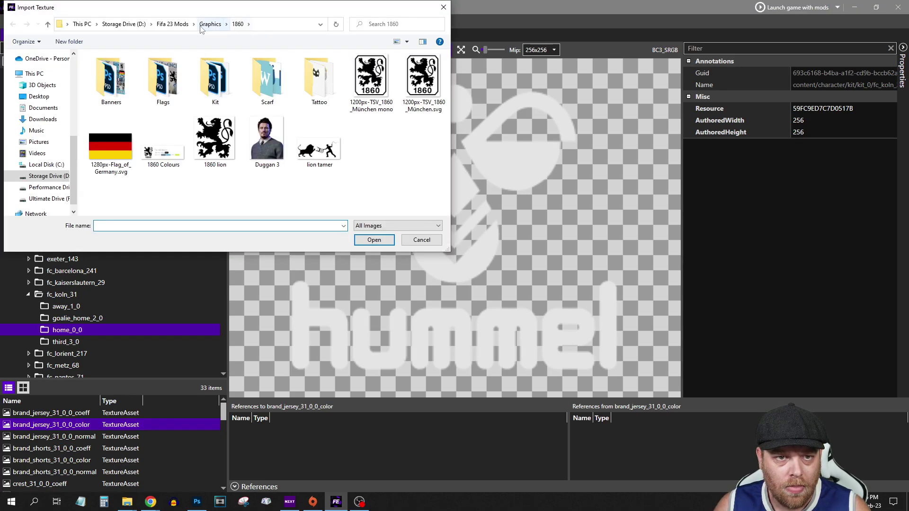
left_click(172, 24)
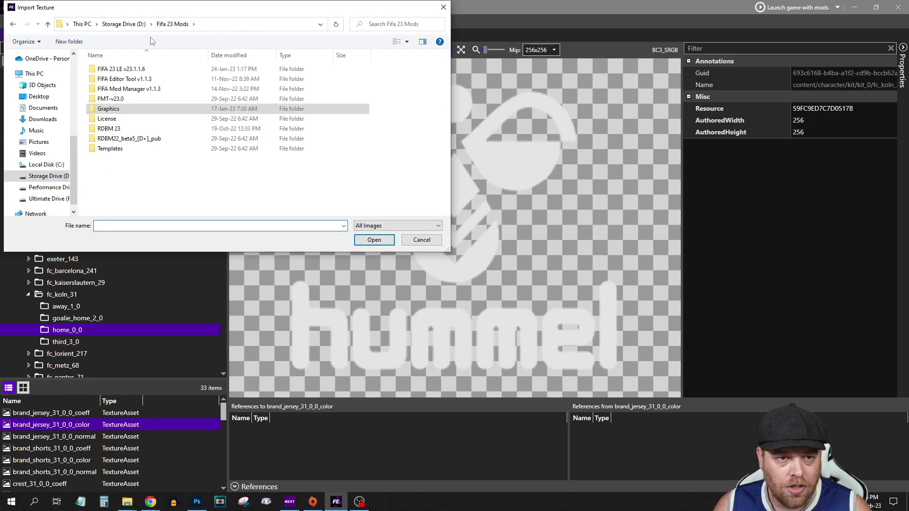
left_click(42, 119)
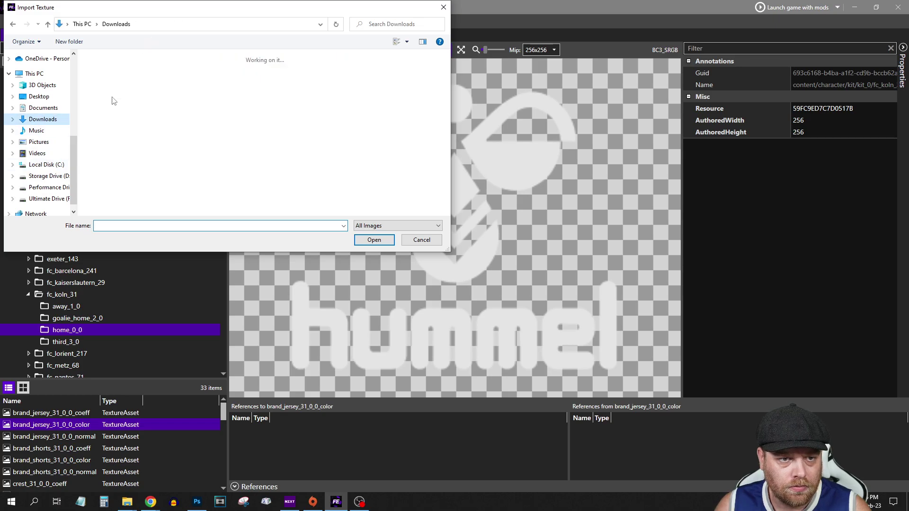
double_click(339, 77)
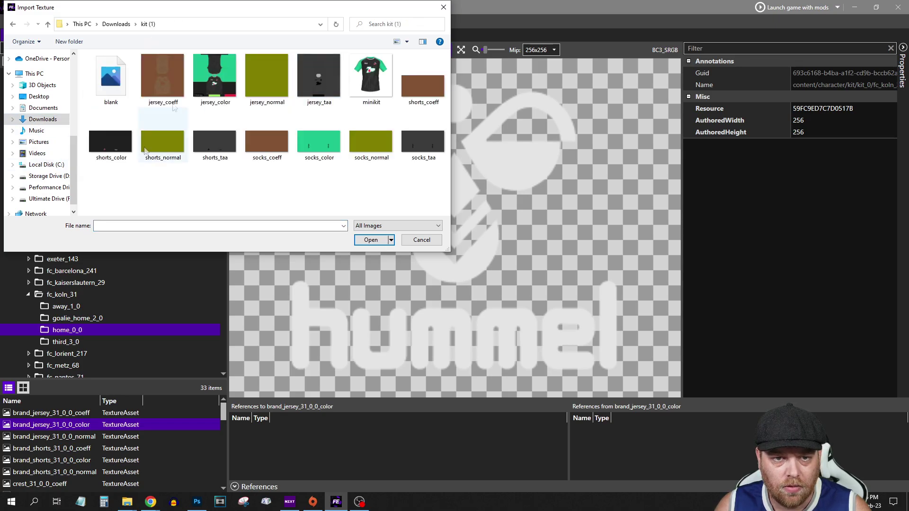
double_click(110, 74)
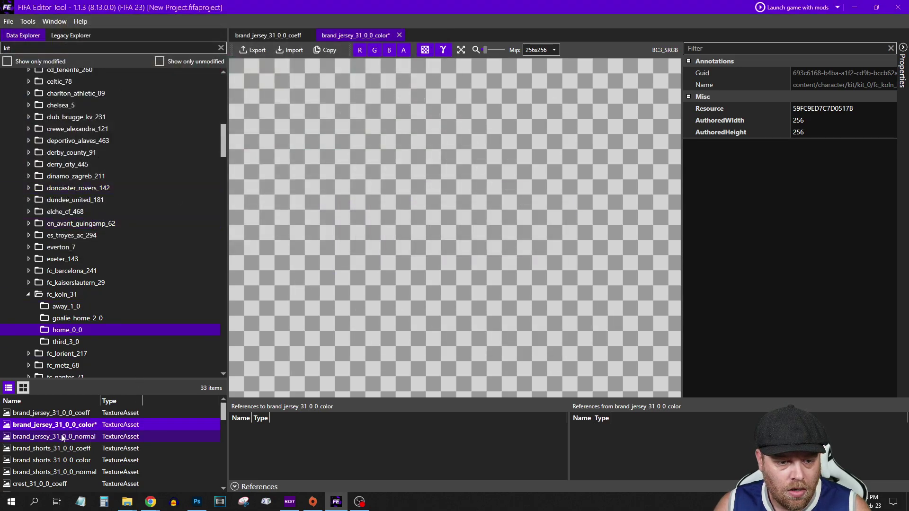
Replace the brand_jersey_31_0_0_normal texture with the blank image.
double_click(57, 436)
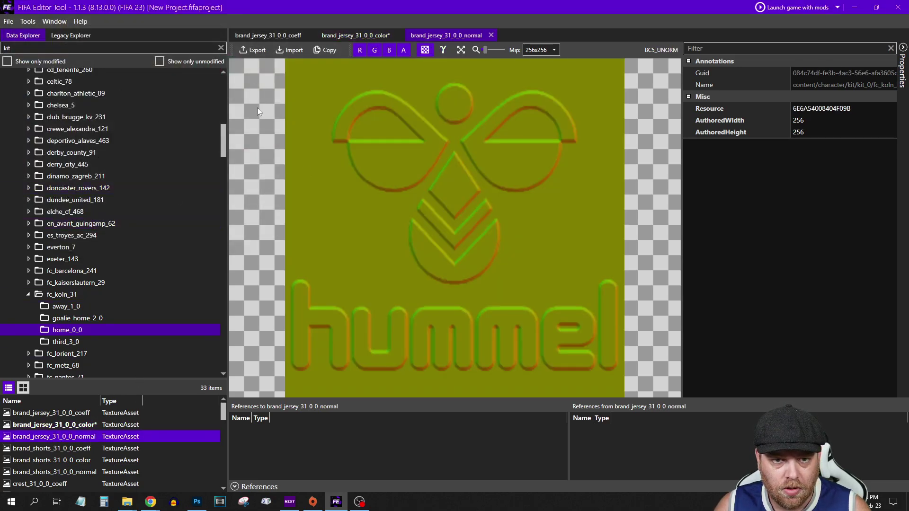
left_click(290, 50)
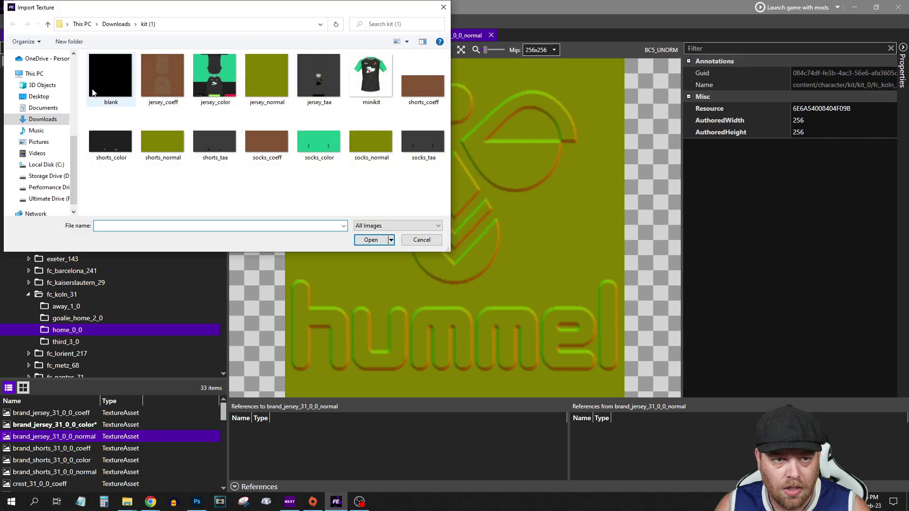
double_click(115, 79)
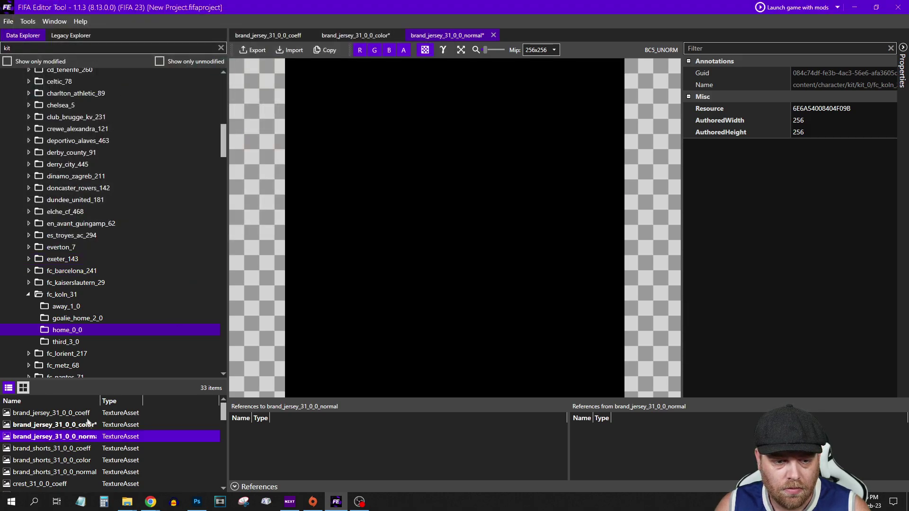
Check the brand_shorts_31_0_0_coeff texture and replace brand_shorts_31_0_0_color with the blank image.
double_click(55, 450)
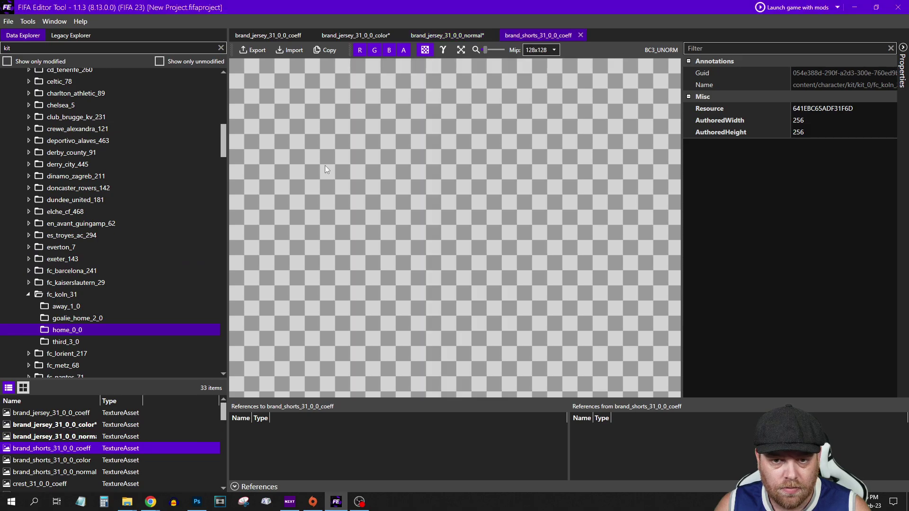
key("Down")
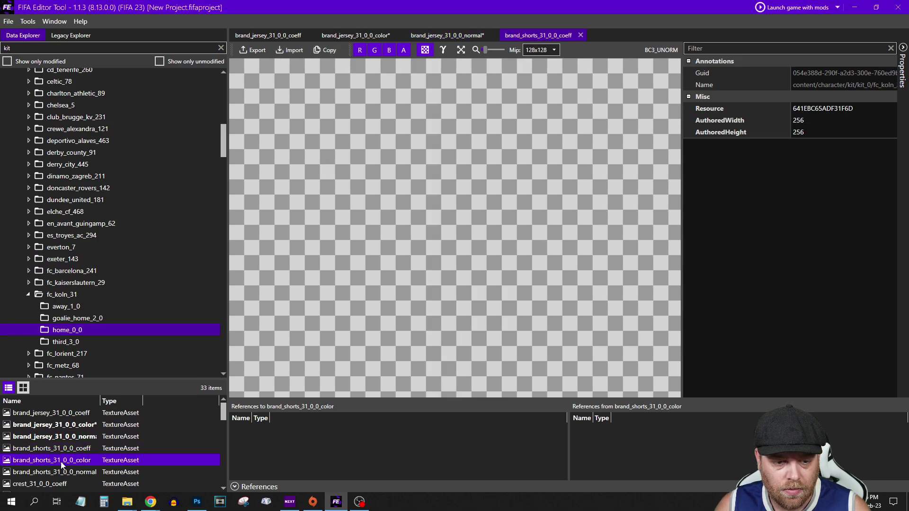
left_click(286, 51)
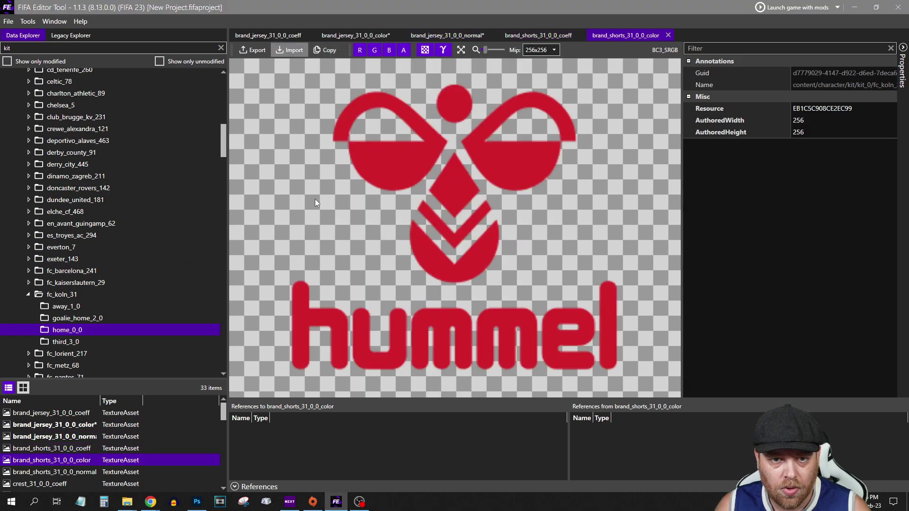
double_click(104, 72)
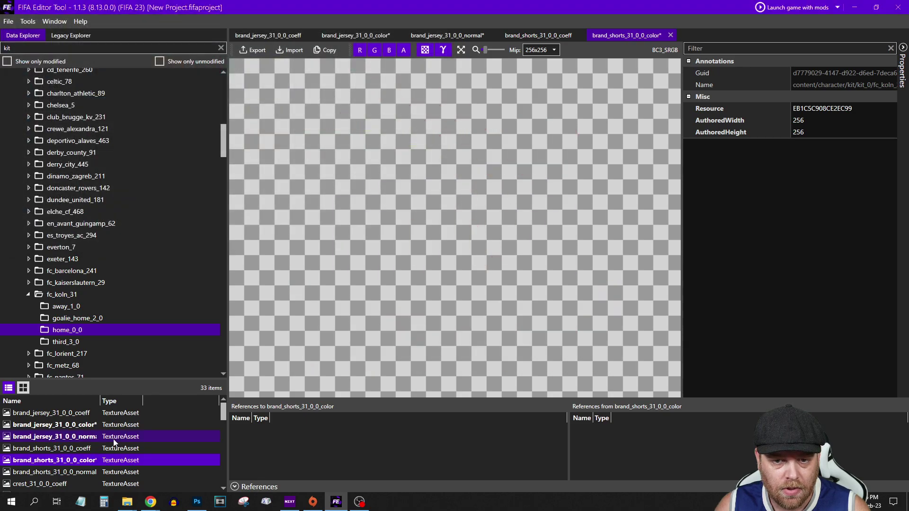
Replace the brand_shorts_31_0_0_normal texture with the blank image.
scroll(116, 436, "down", 1)
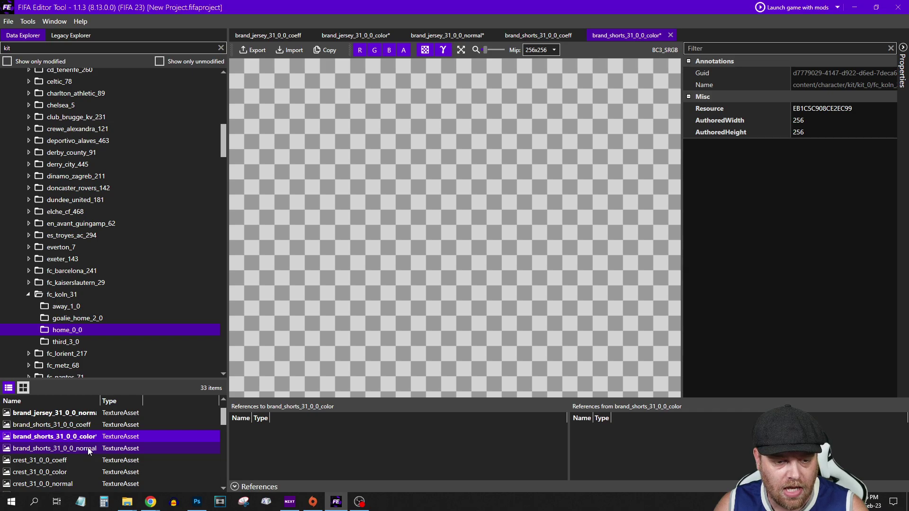
double_click(89, 450)
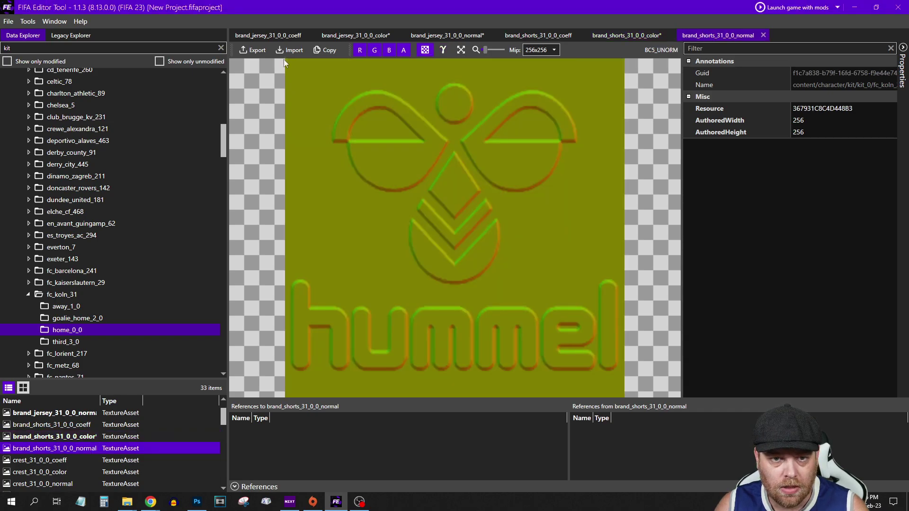
double_click(116, 79)
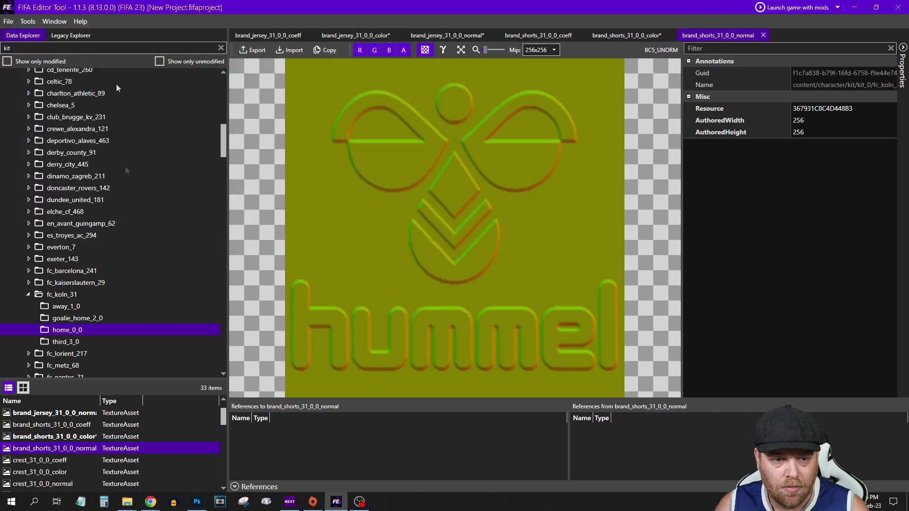
Check the crest_31_0_0_coeff texture and replace crest_31_0_0_color with the blank image.
scroll(120, 434, "down", 1)
double_click(68, 448)
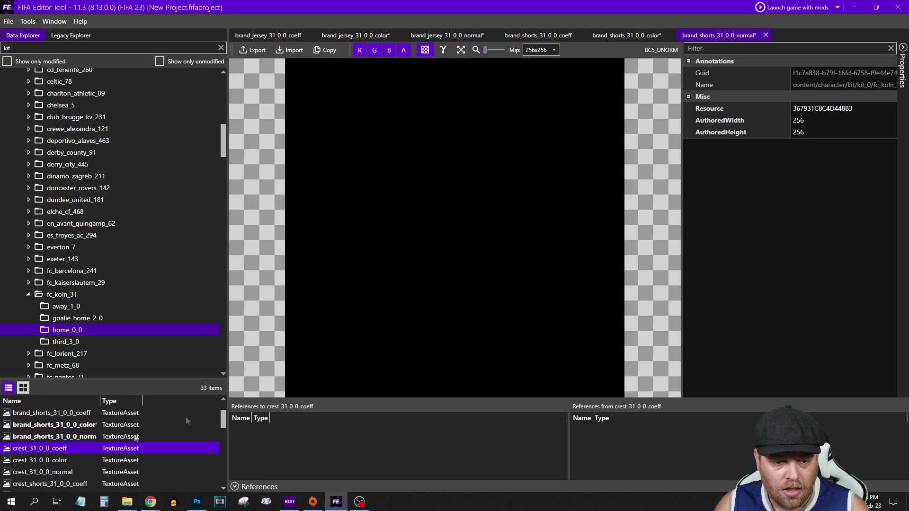
left_click(55, 460)
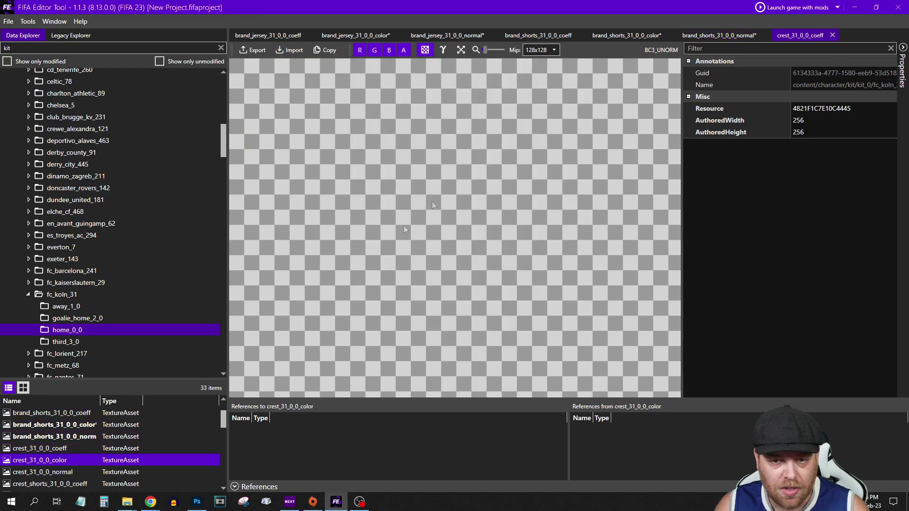
left_click(294, 51)
left_click(107, 73)
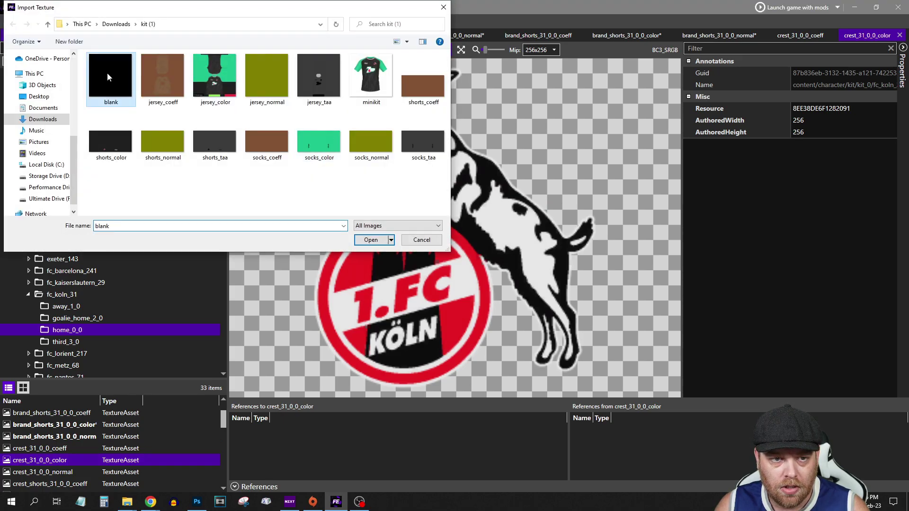
left_click(371, 237)
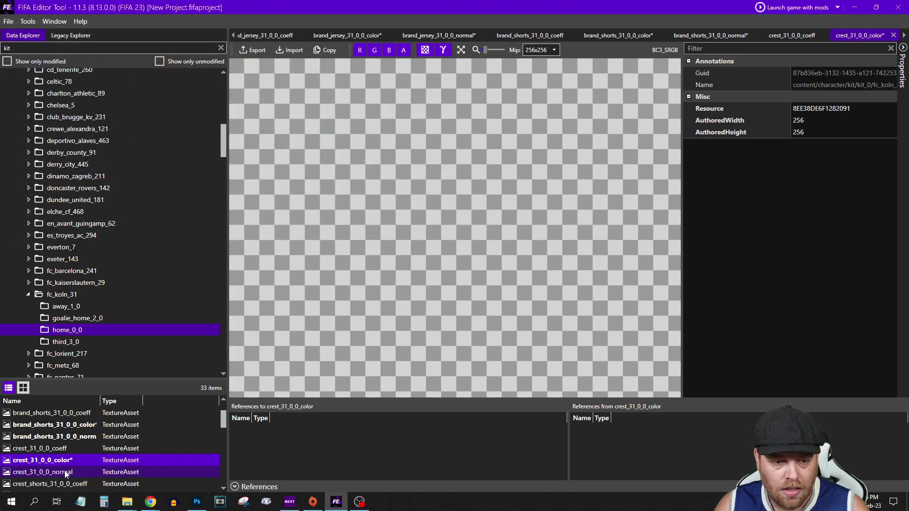
Replace the crest_31_0_0_normal texture with the blank image from the kit (1) folder.
double_click(65, 473)
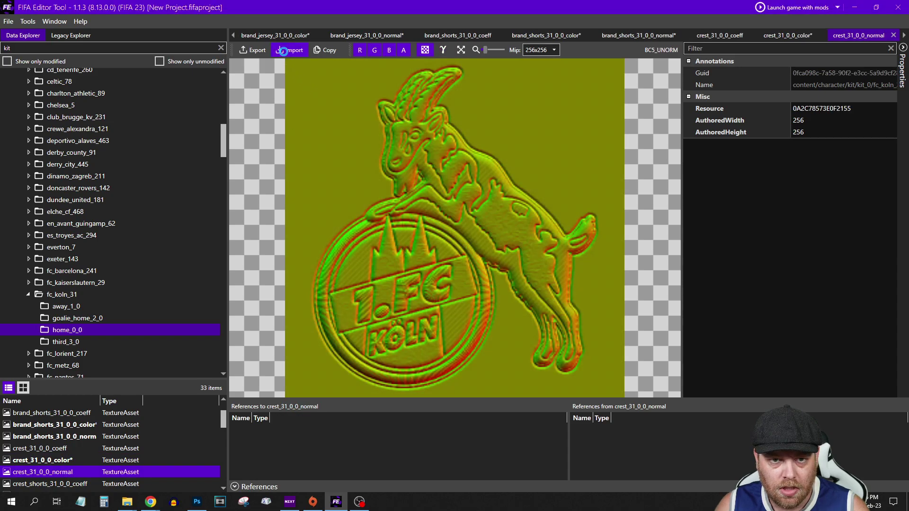
left_click(283, 50)
left_click(117, 83)
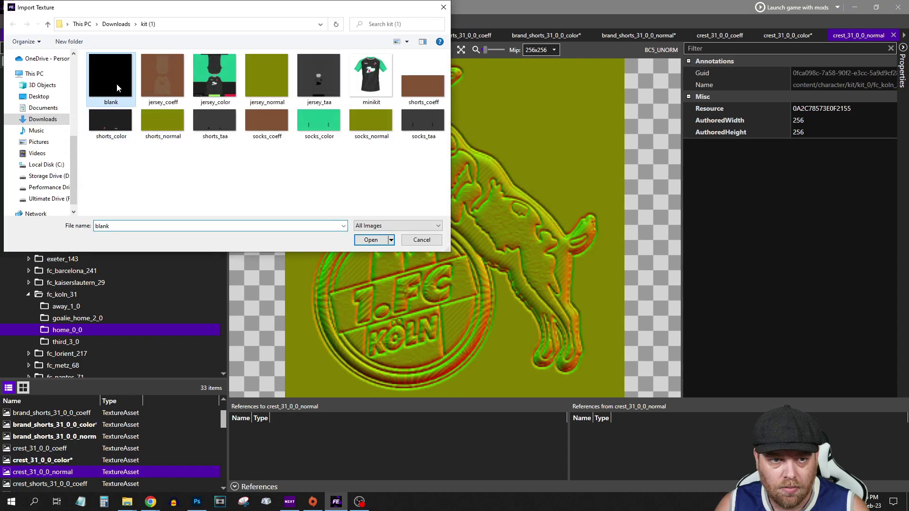
left_click(383, 239)
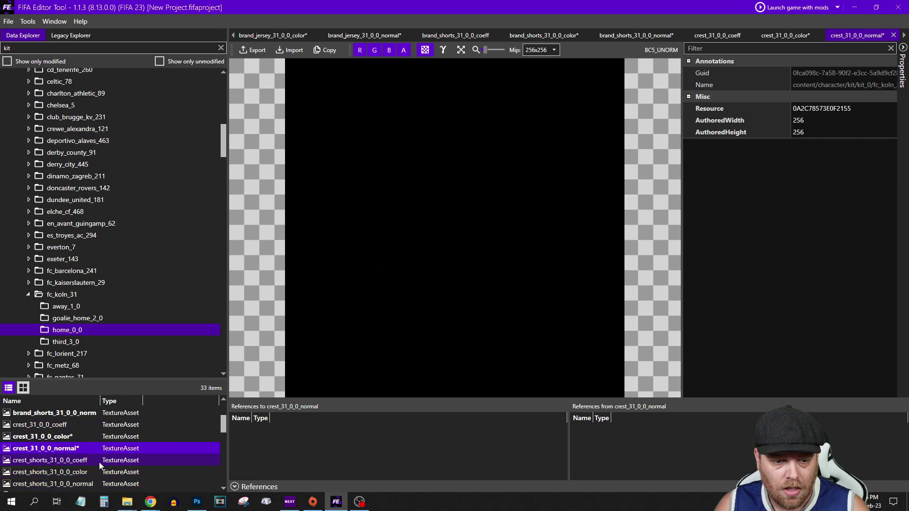
Check the crest_shorts_31_0_0_coeff texture and replace crest_shorts_31_0_0_color with the blank image.
double_click(65, 460)
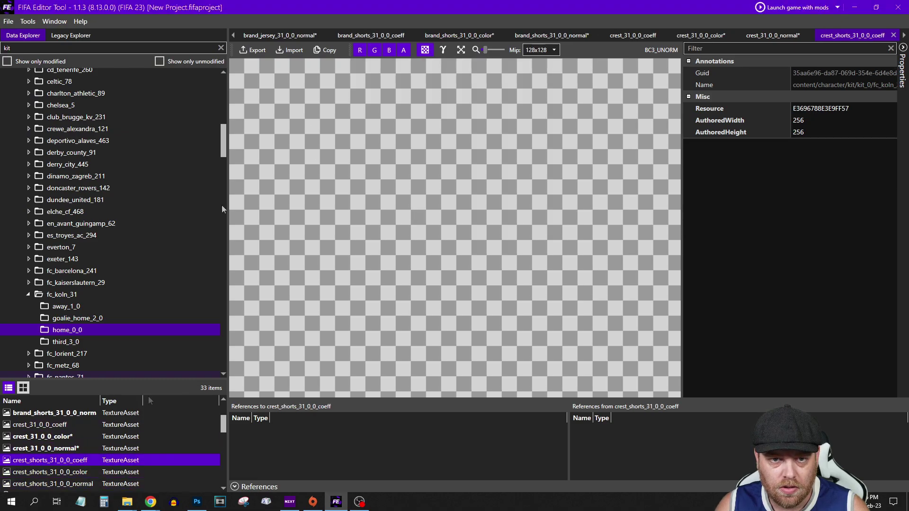
scroll(76, 473, "down", 1)
double_click(72, 460)
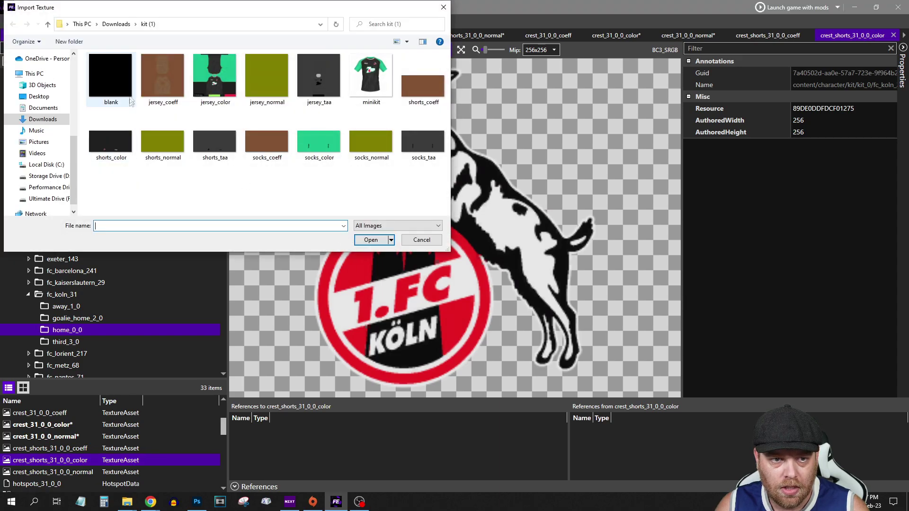
double_click(115, 84)
Replace the crest_shorts_31_0_0_normal texture with the blank image.
scroll(103, 457, "down", 2)
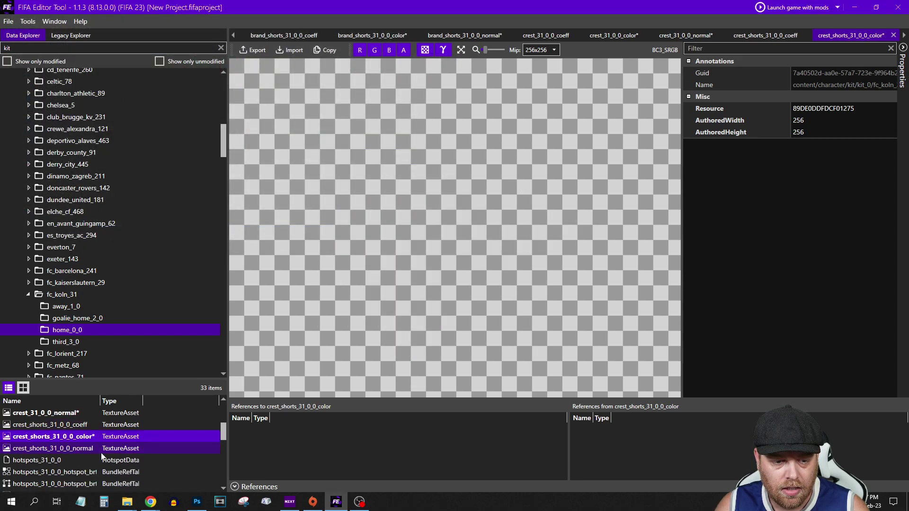
double_click(71, 450)
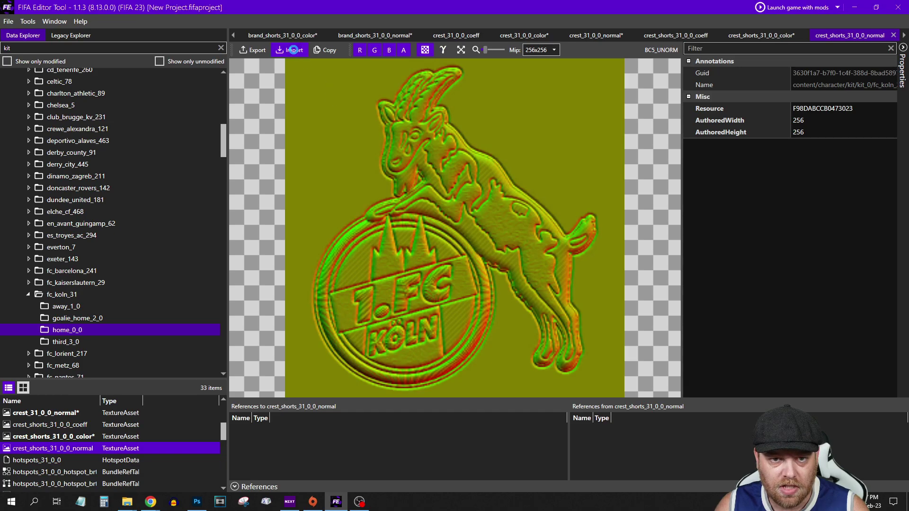
left_click(294, 50)
double_click(104, 78)
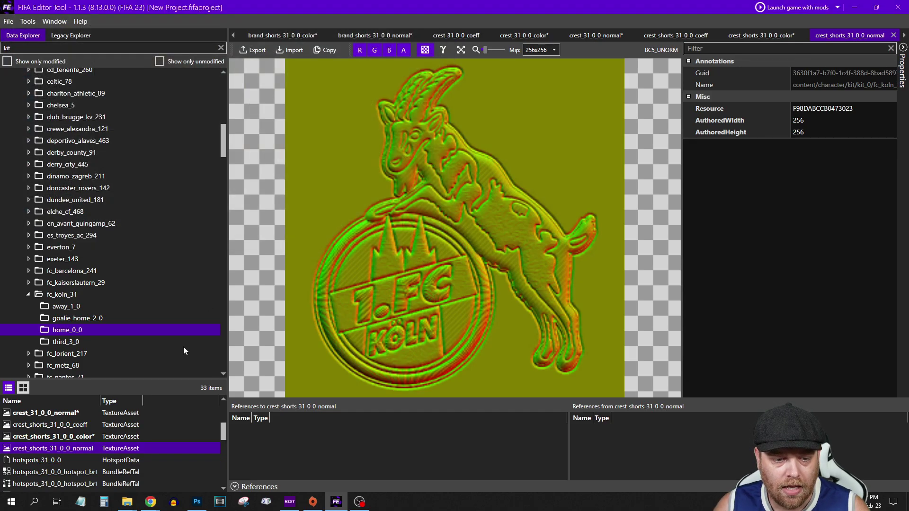
Skip the hotspots assets and replace the jersey_31_0_0_coeff texture with the jersey_coeff image from the kit (1) folder.
scroll(57, 447, "down", 2)
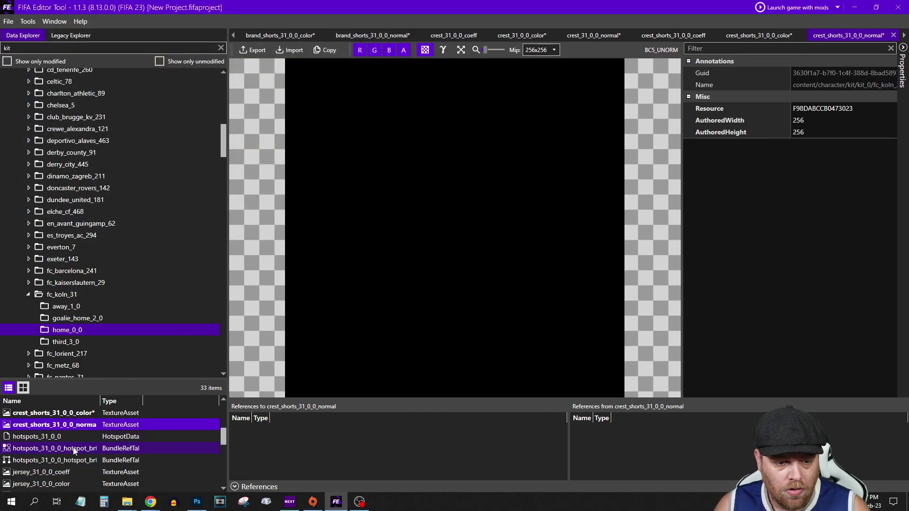
left_click(44, 437)
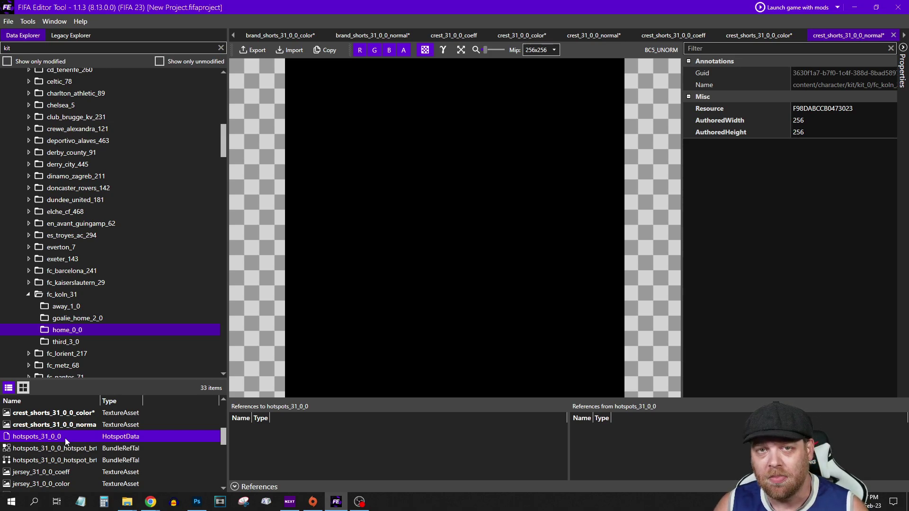
scroll(64, 438, "down", 2)
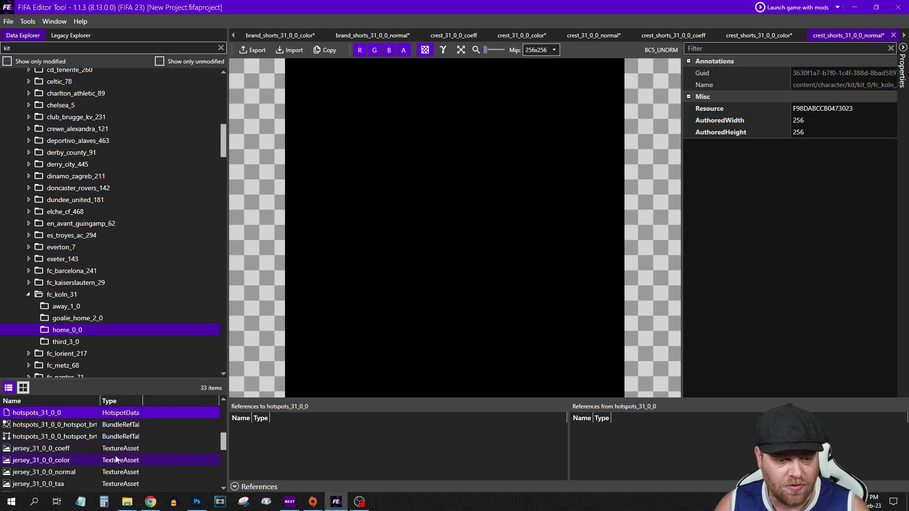
left_click(56, 436)
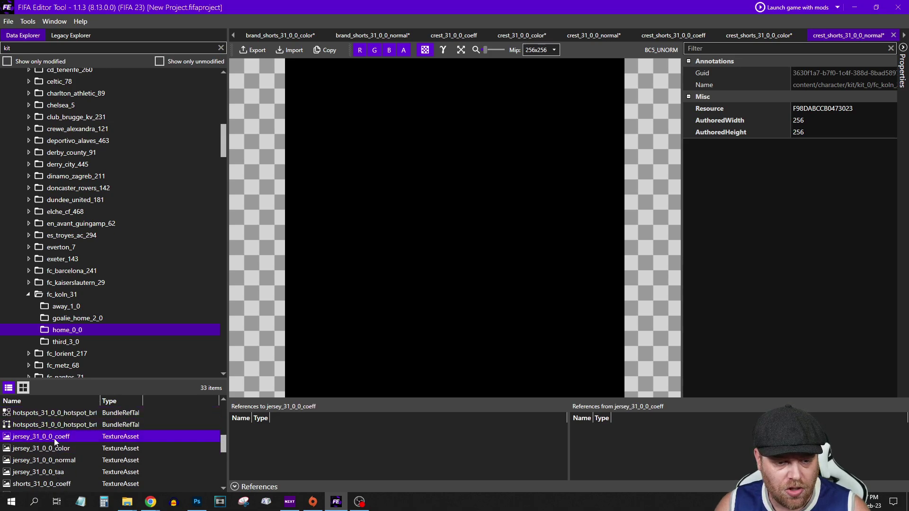
double_click(54, 441)
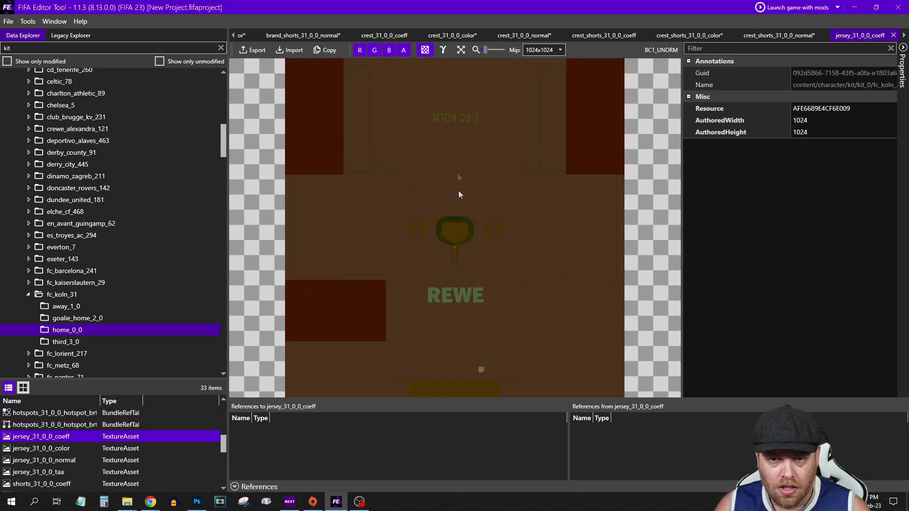
left_click(283, 50)
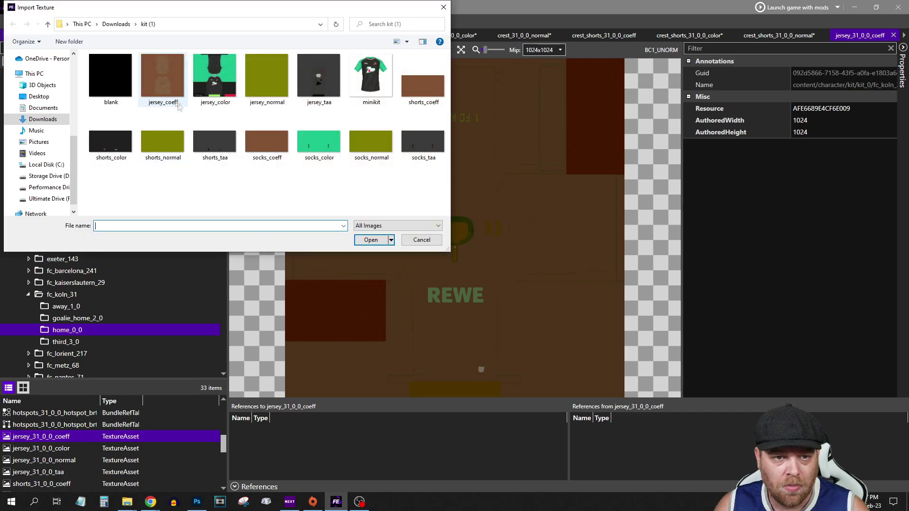
double_click(160, 78)
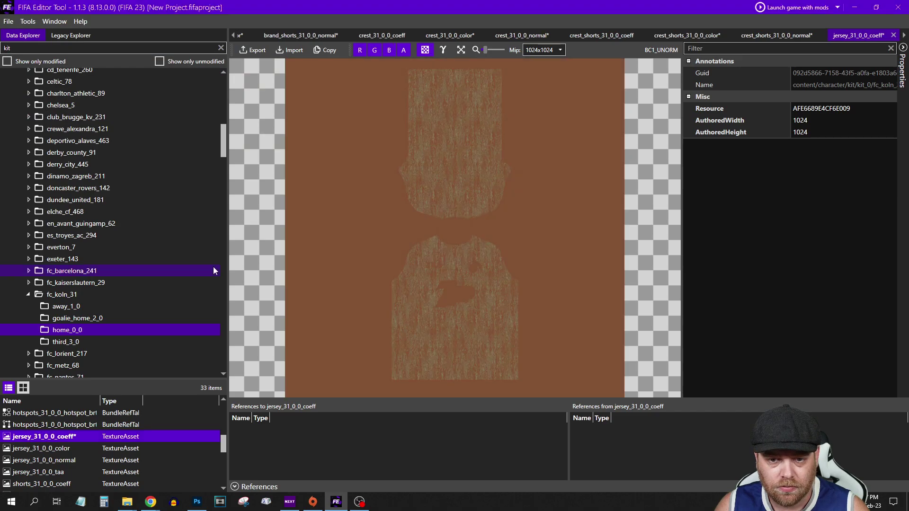
Replace jersey_31_0_0_color with the jersey_color image and jersey_31_0_0_normal with the jersey_normal image.
double_click(60, 449)
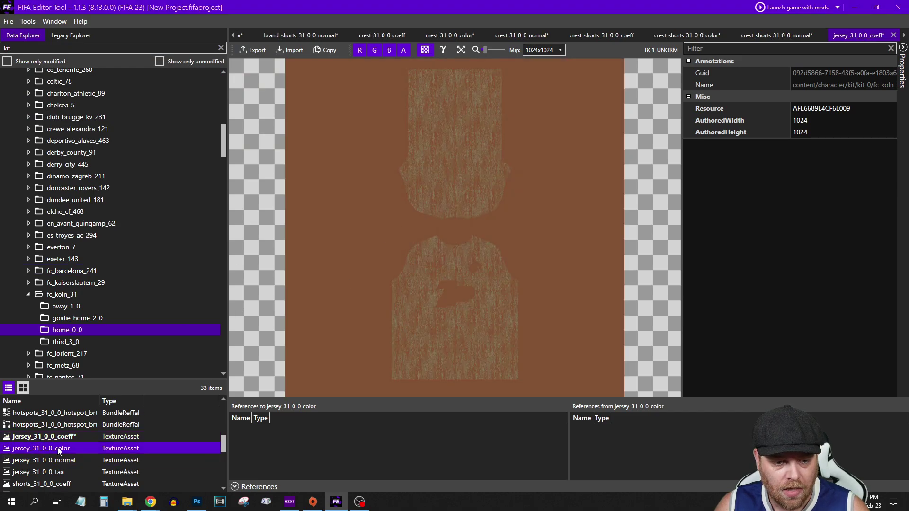
left_click(287, 50)
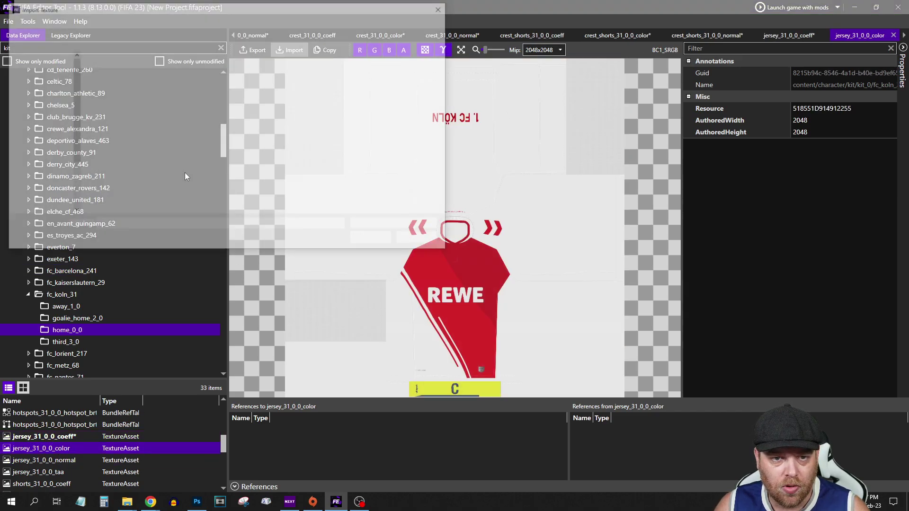
double_click(215, 78)
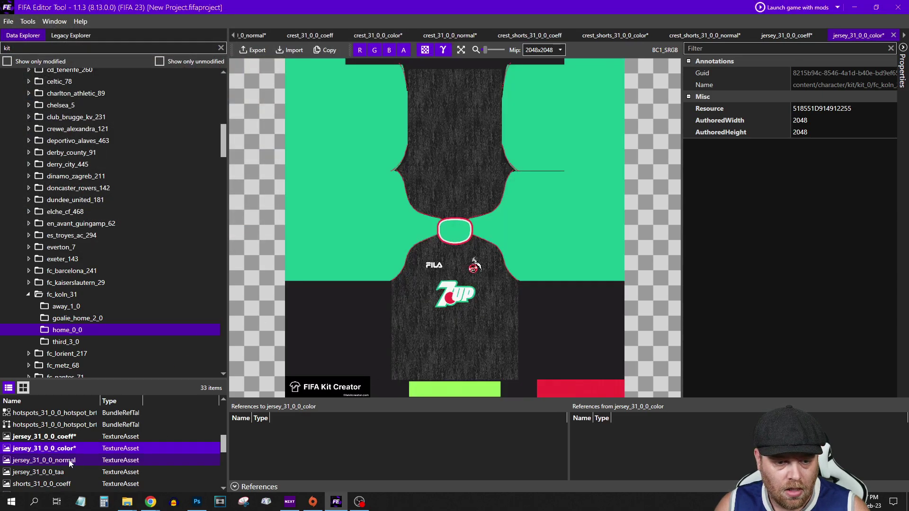
double_click(70, 460)
left_click(293, 49)
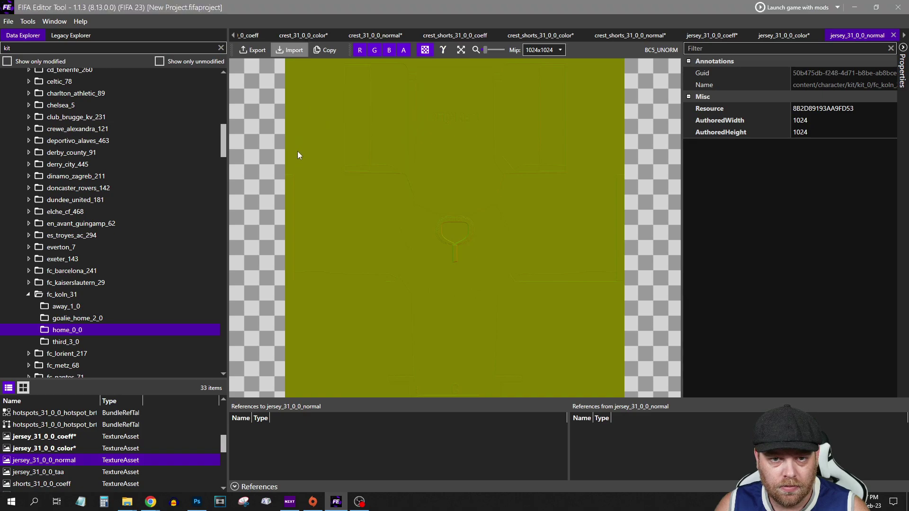
double_click(264, 84)
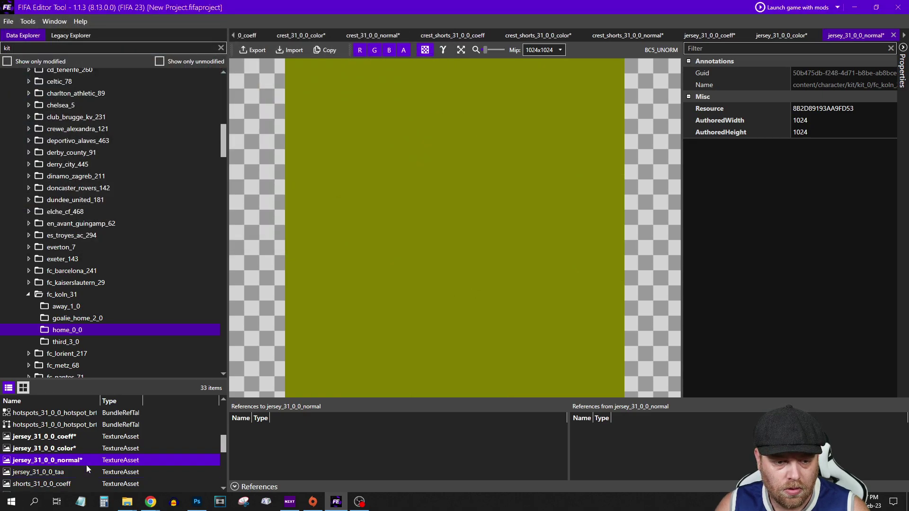
Replace the jersey_31_0_0_taa texture with the jersey_taa image.
scroll(86, 465, "down", 1)
left_click(71, 448)
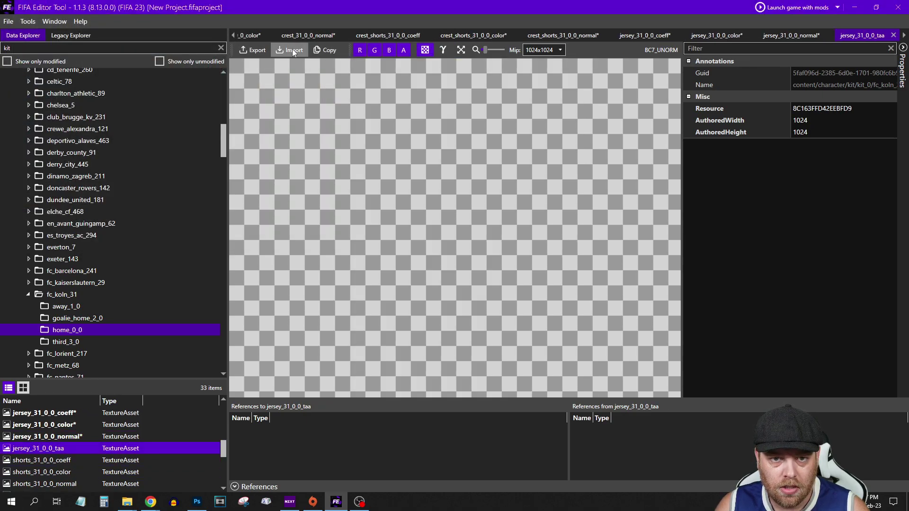
left_click(294, 50)
double_click(325, 75)
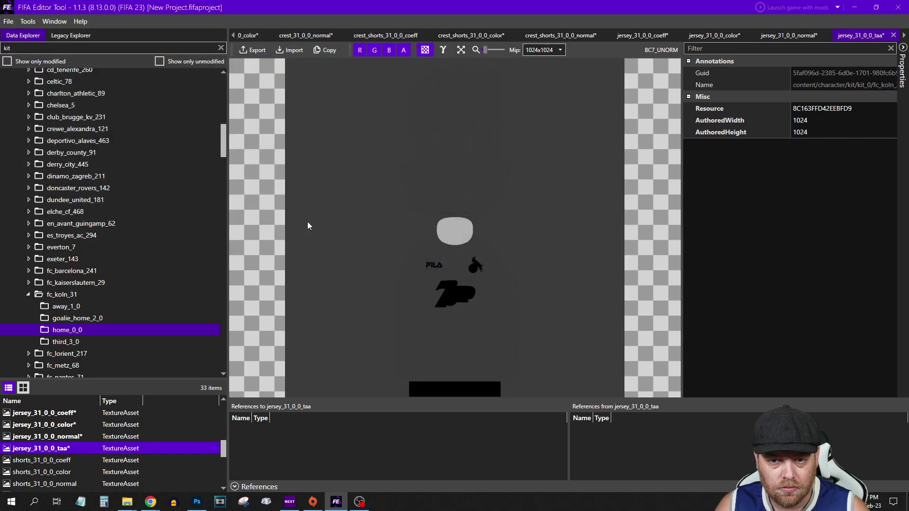
Replace shorts_31_0_0_coeff with the shorts_coeff image and shorts_31_0_0_color with the shorts_color image.
scroll(106, 444, "down", 1)
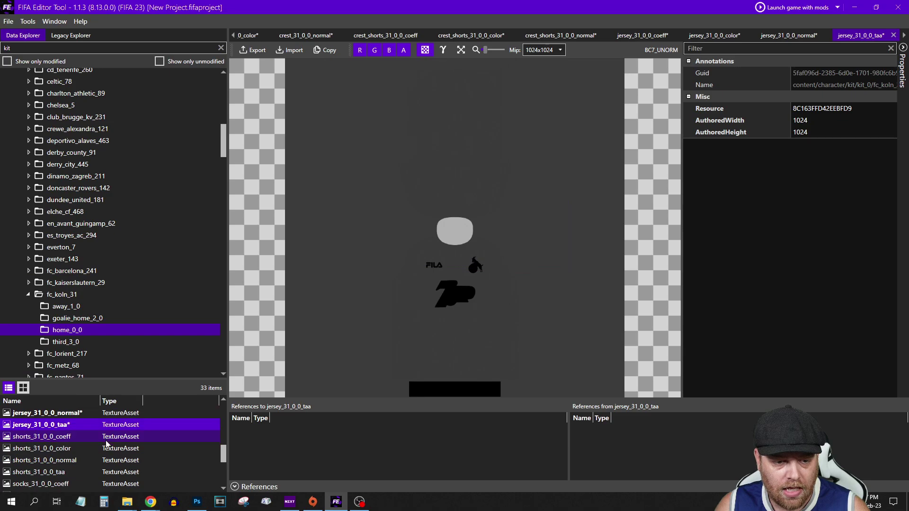
left_click(59, 438)
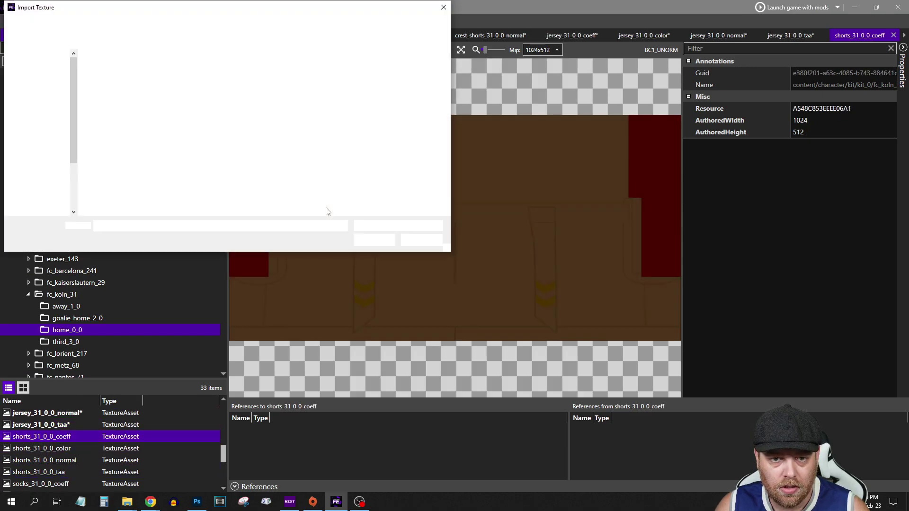
double_click(416, 86)
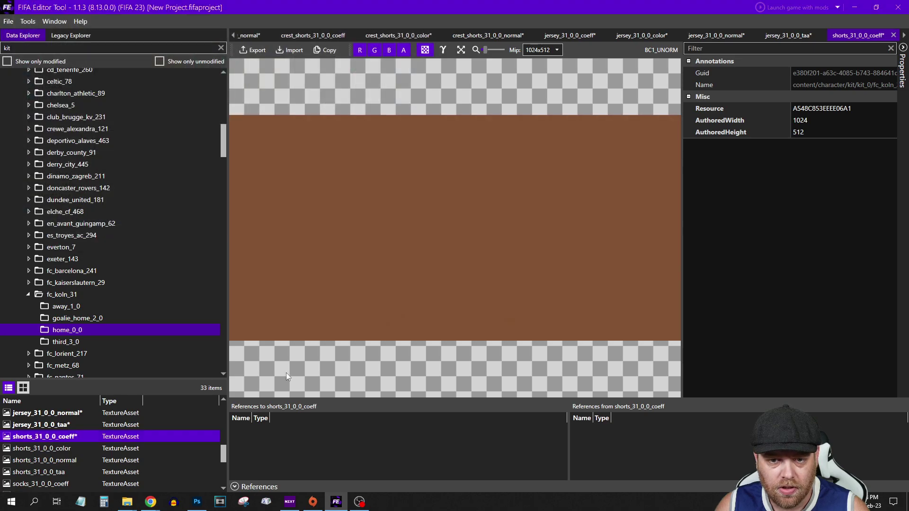
left_click(54, 448)
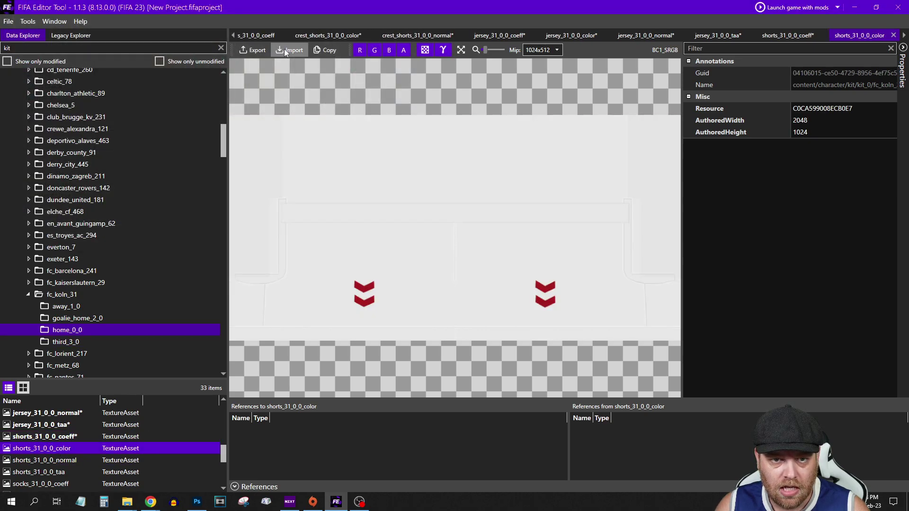
left_click(290, 50)
double_click(110, 142)
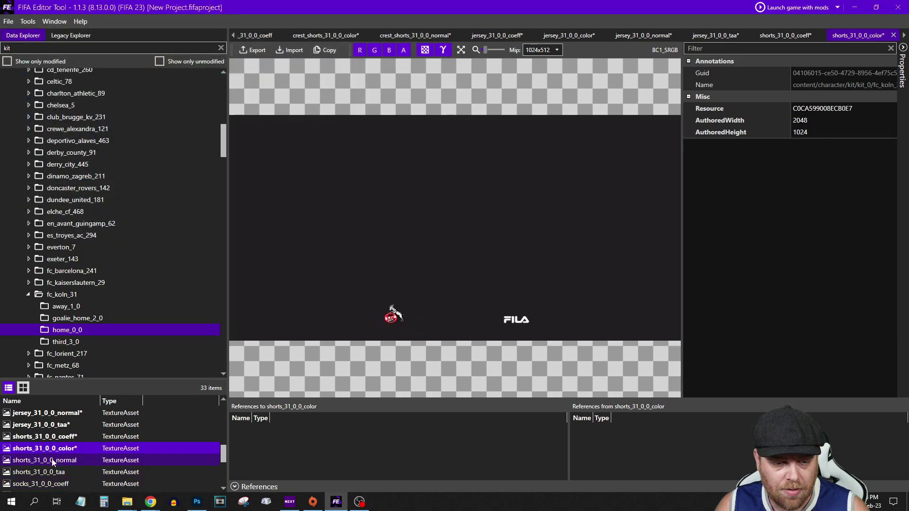
Replace the shorts_31_0_0_normal texture with the shorts_normal image.
left_click(55, 460)
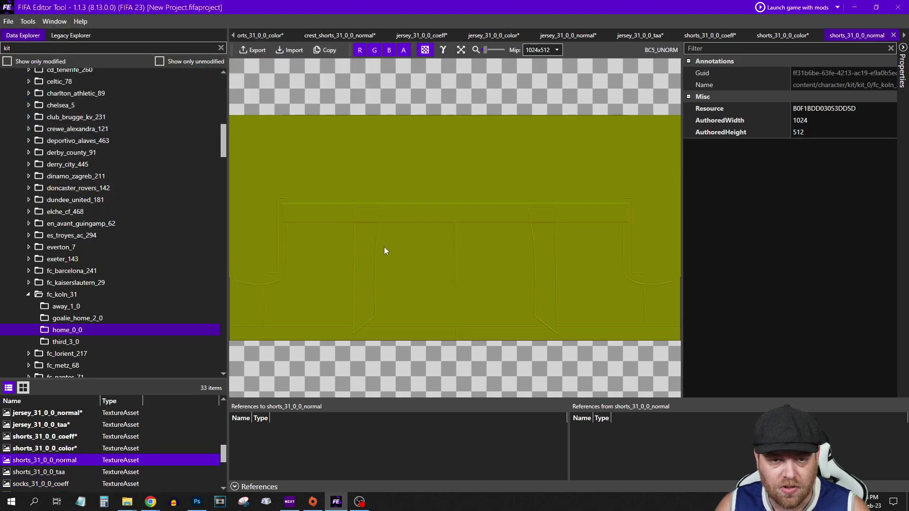
left_click(291, 50)
double_click(166, 141)
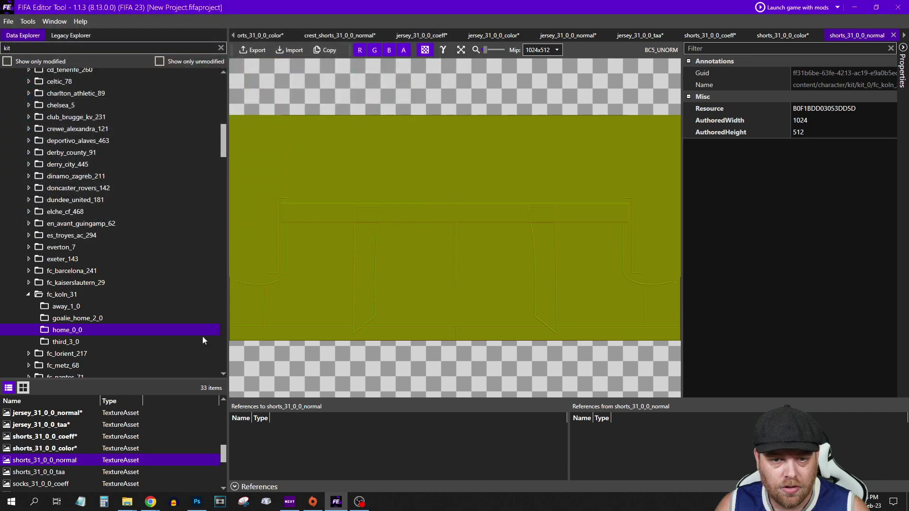
Replace the shorts_31_0_0_taa texture with the shorts_taa image.
left_click(59, 472)
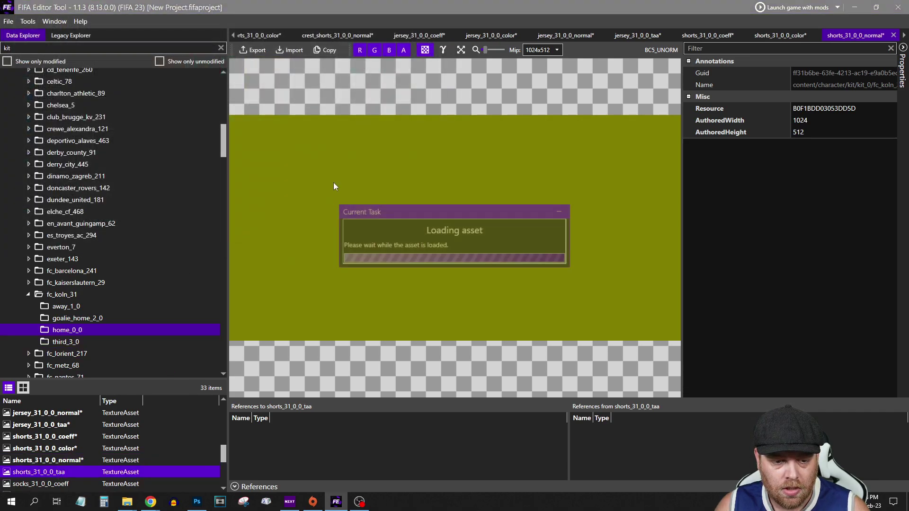
left_click(285, 50)
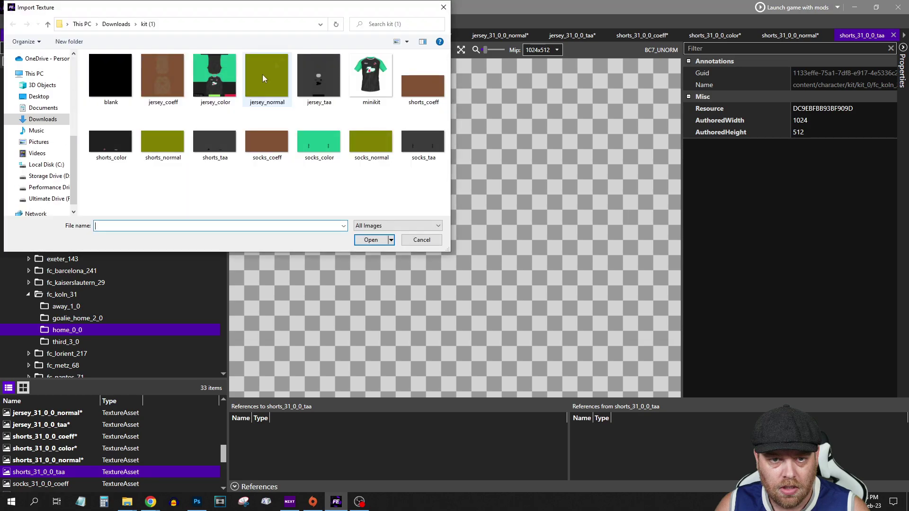
double_click(215, 137)
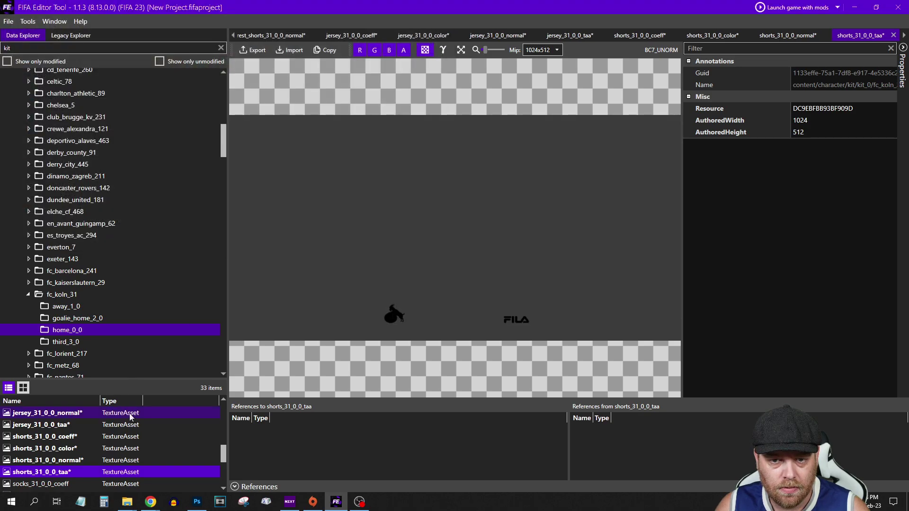
Replace socks_31_0_0_coeff with the socks_coeff image and socks_31_0_0_color with the socks_color image.
scroll(75, 436, "down", 2)
left_click(57, 426)
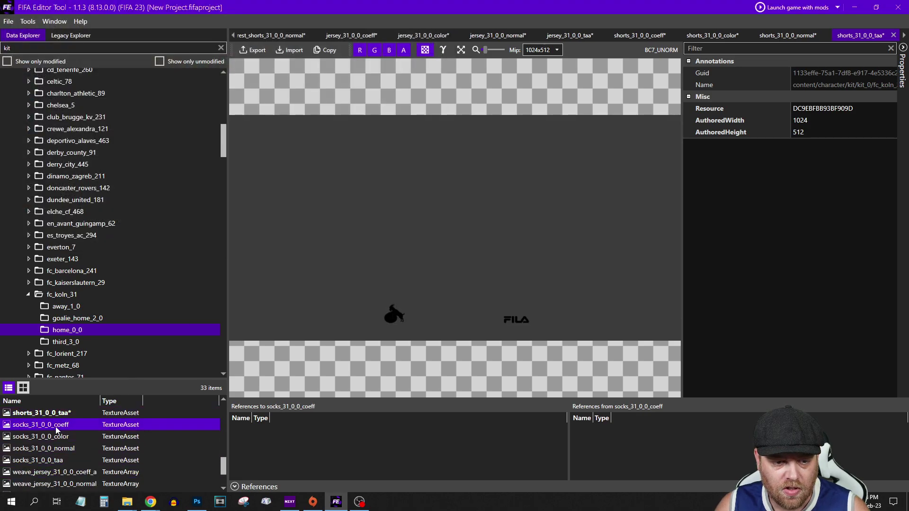
left_click(288, 51)
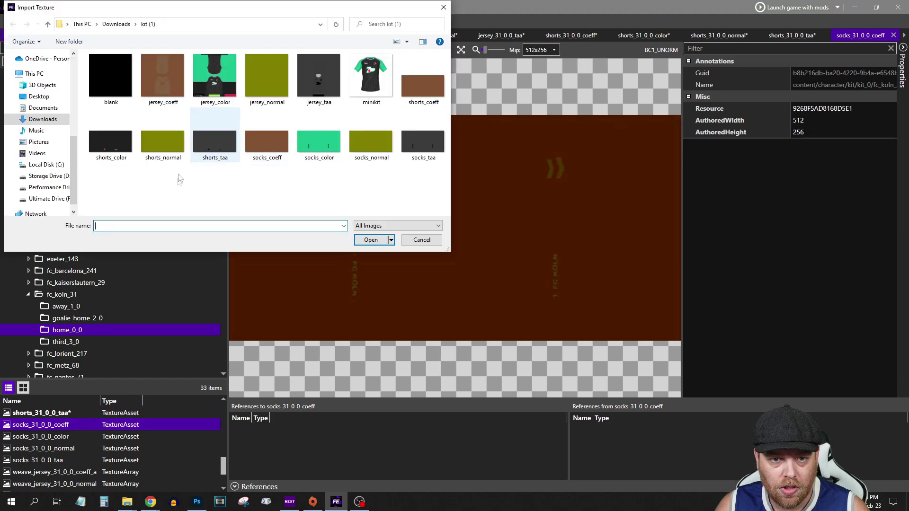
left_click(260, 151)
double_click(260, 151)
left_click(47, 437)
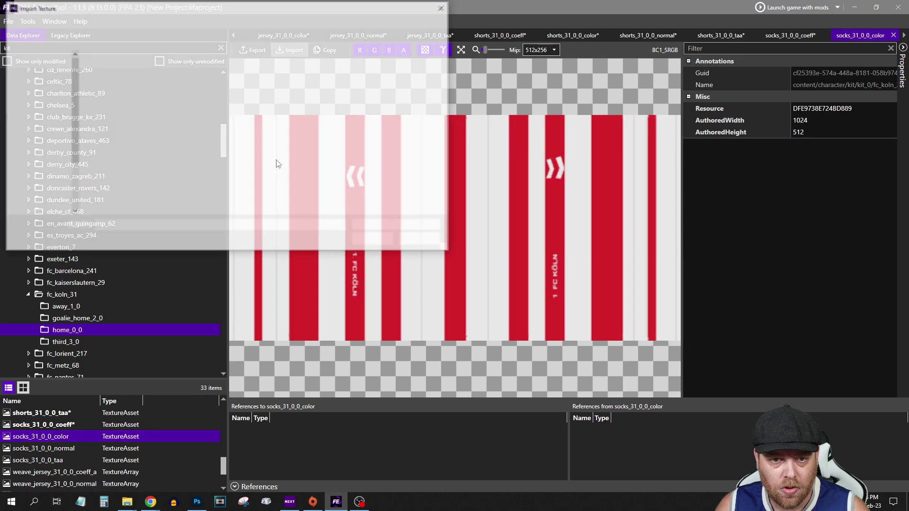
double_click(319, 142)
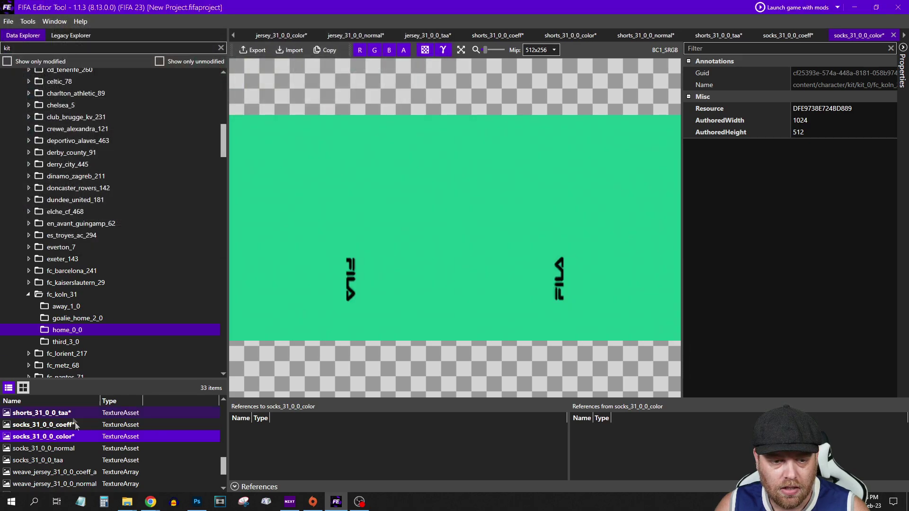
Replace socks_31_0_0_normal with the socks_normal image and socks_31_0_0_taa with the socks_taa image.
key("Down")
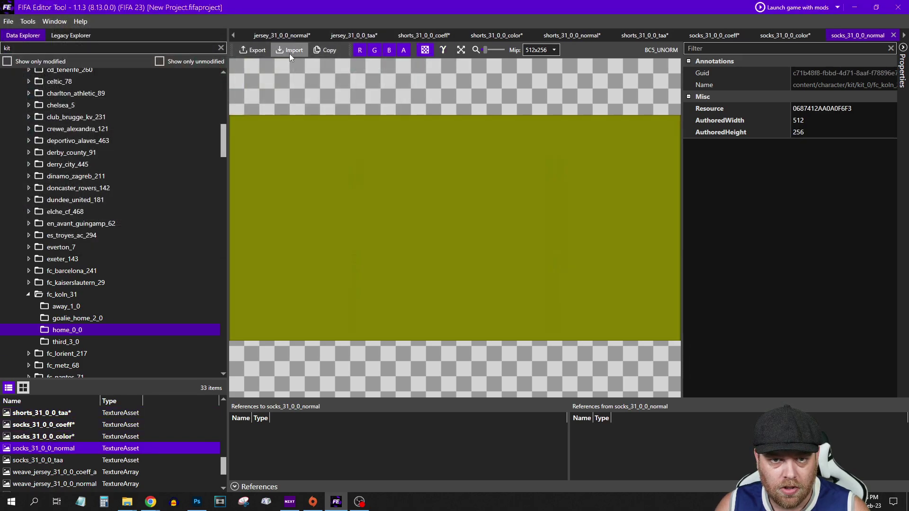
left_click(290, 51)
double_click(371, 142)
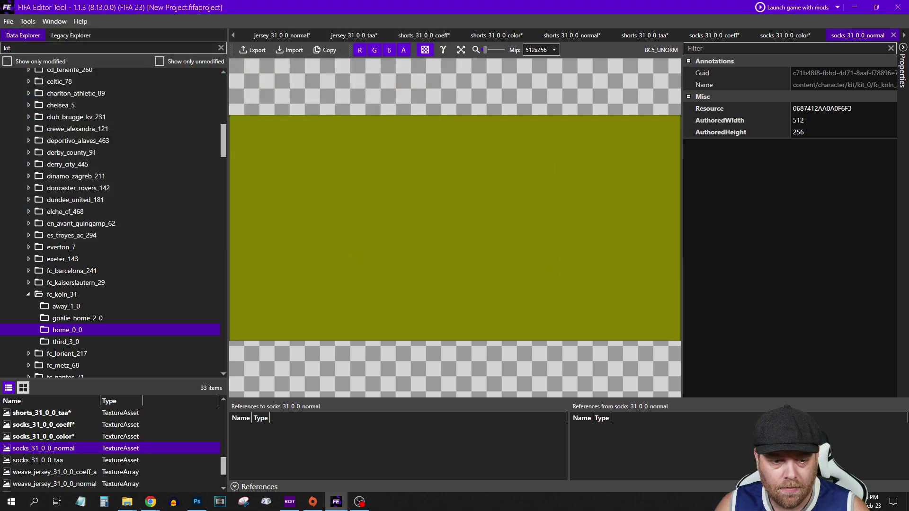
key("Down")
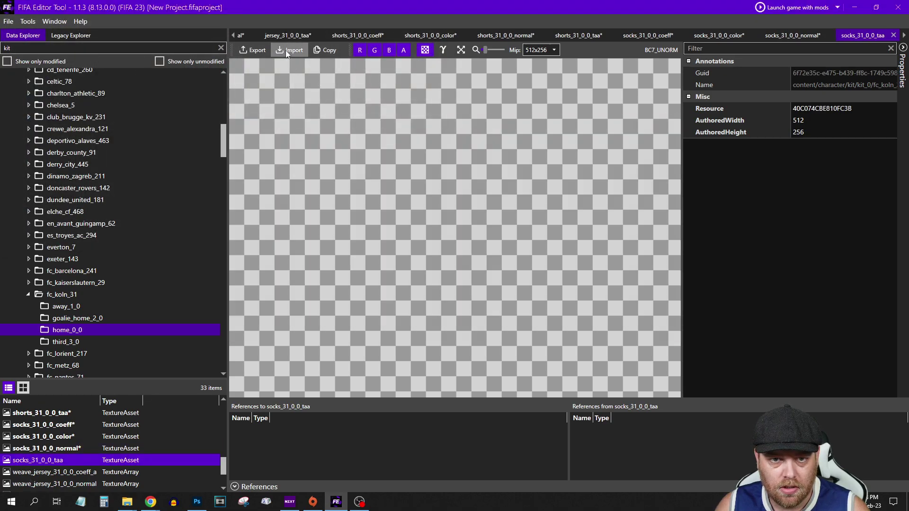
left_click(287, 50)
double_click(419, 142)
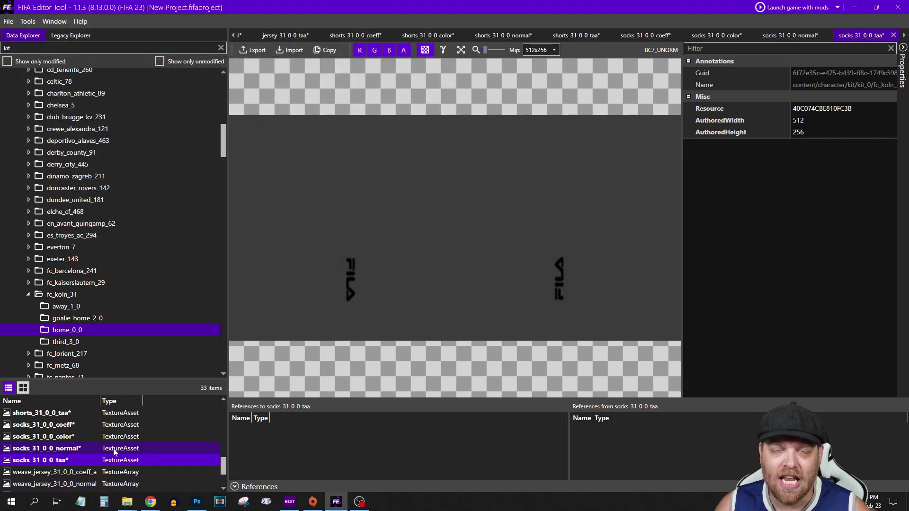
Filter the legacy files by "kit" and open the data/ui/imgAssets/kits folder.
left_click(73, 37)
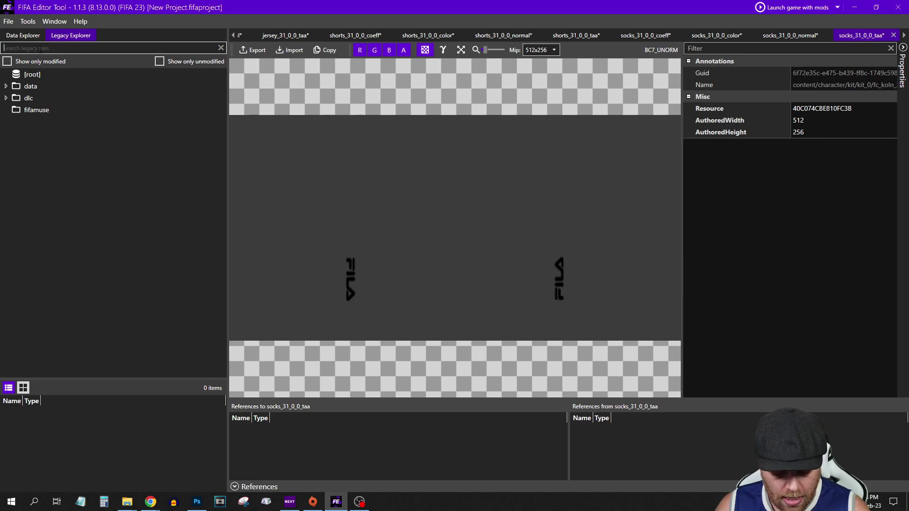
type("kit")
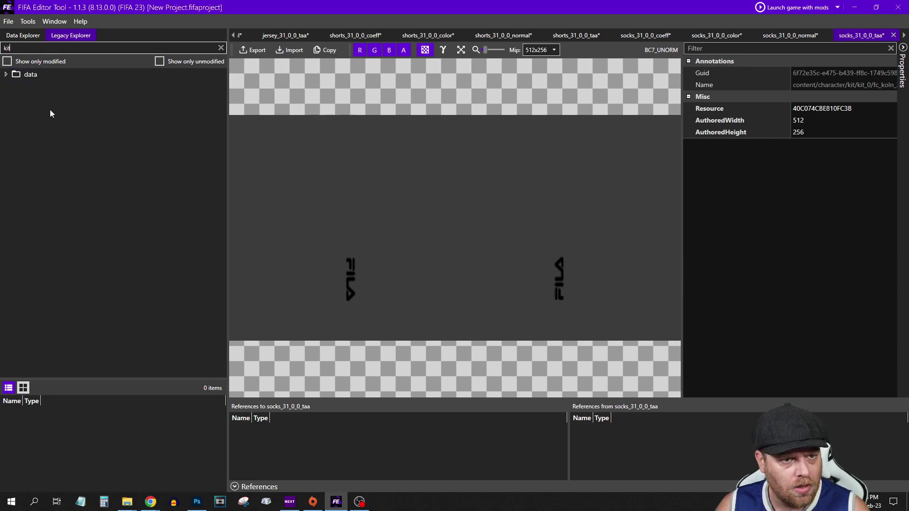
left_click(6, 74)
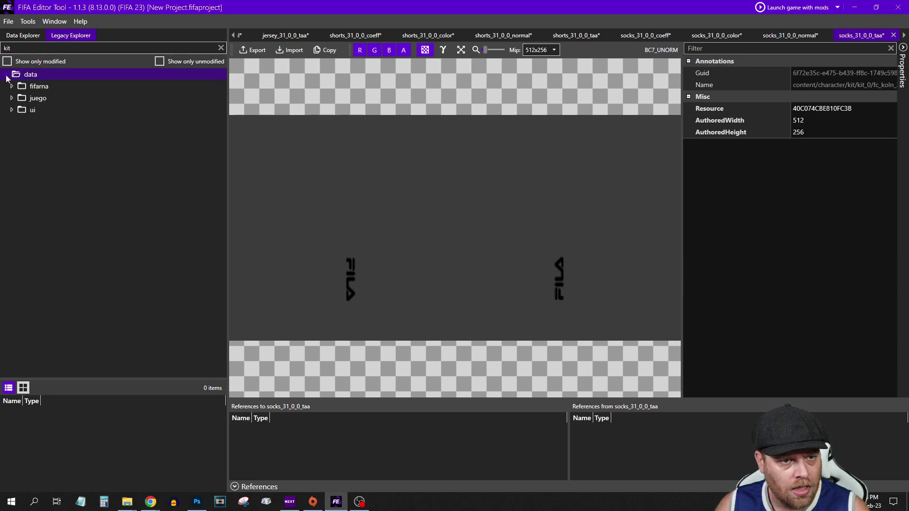
left_click(12, 110)
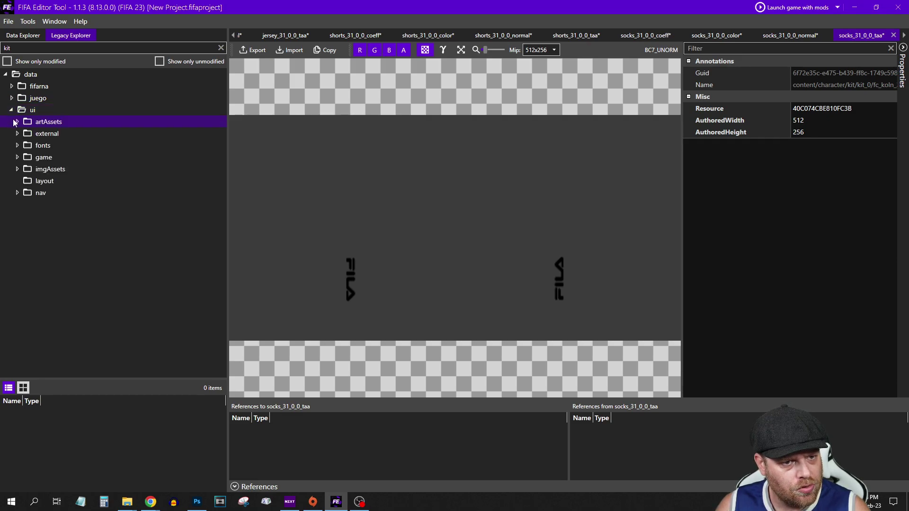
left_click(19, 171)
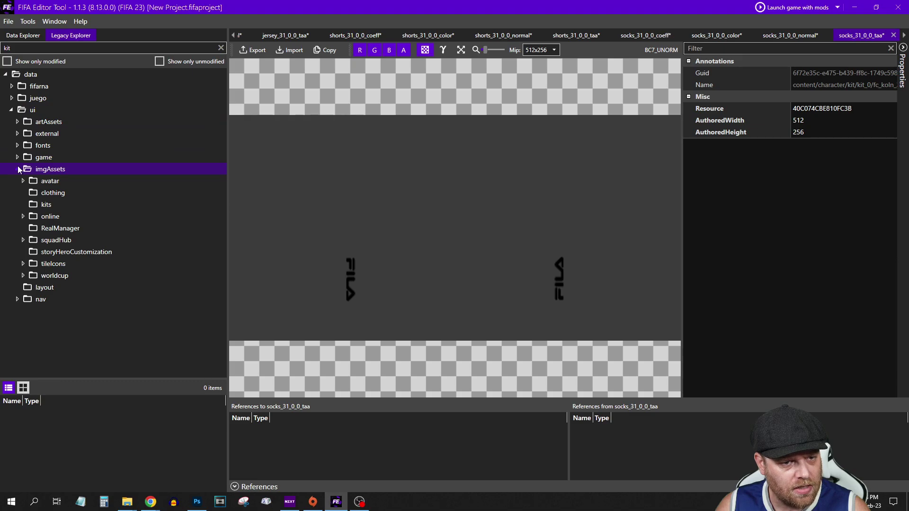
left_click(38, 206)
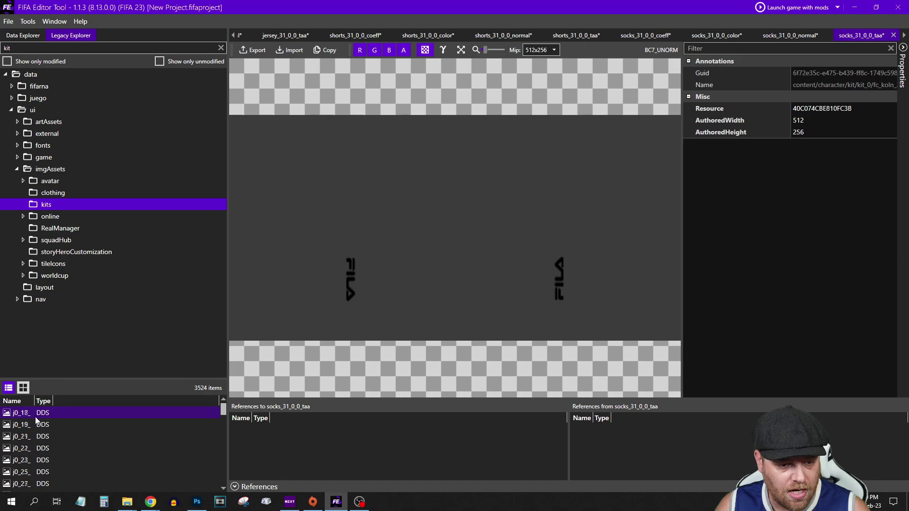
Replace the j0_31_0 legacy kit image with the minikit image and save the project as Fifa Kit Tutorial.
left_click(36, 460)
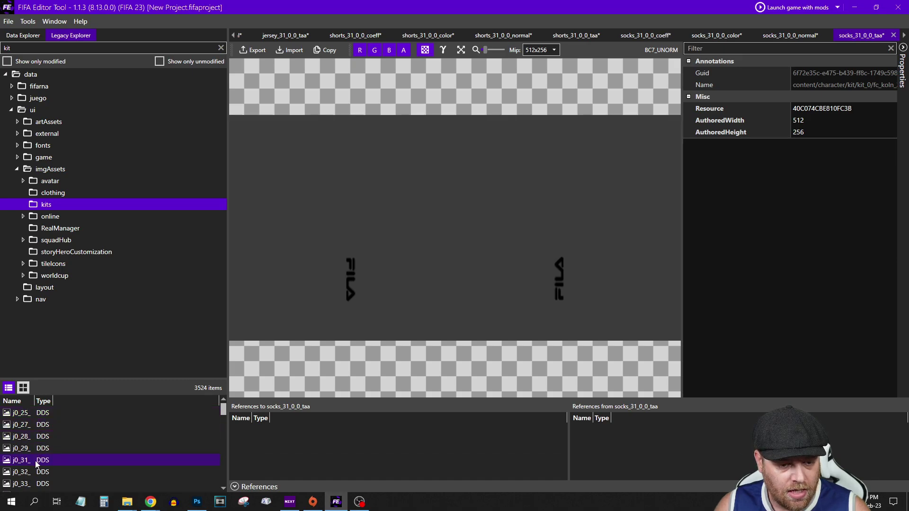
double_click(30, 462)
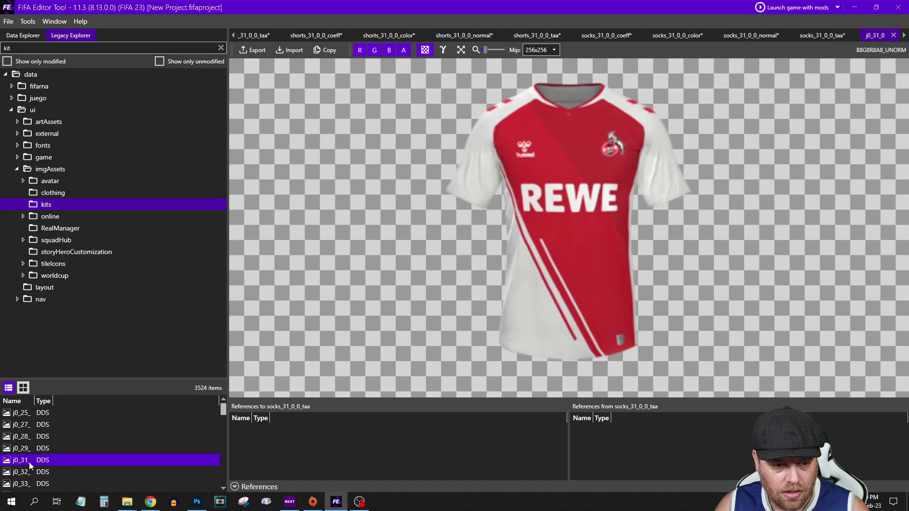
left_click(290, 50)
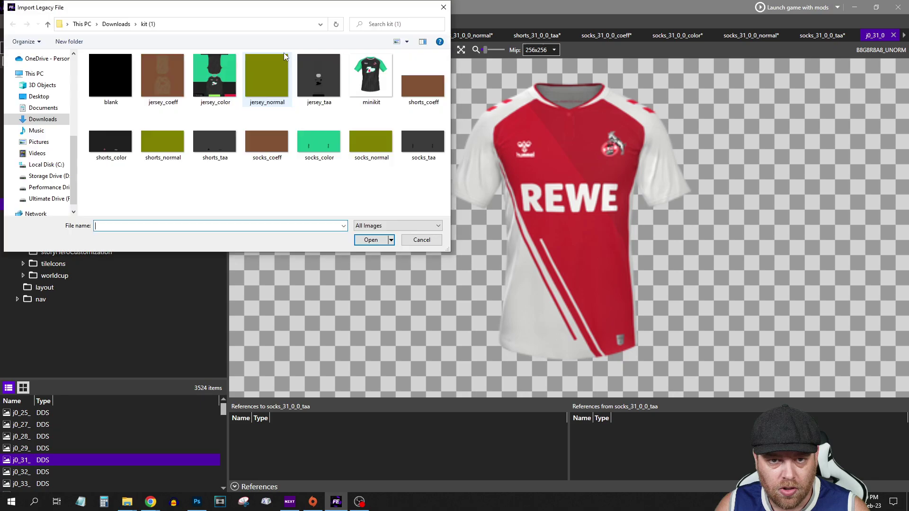
double_click(368, 82)
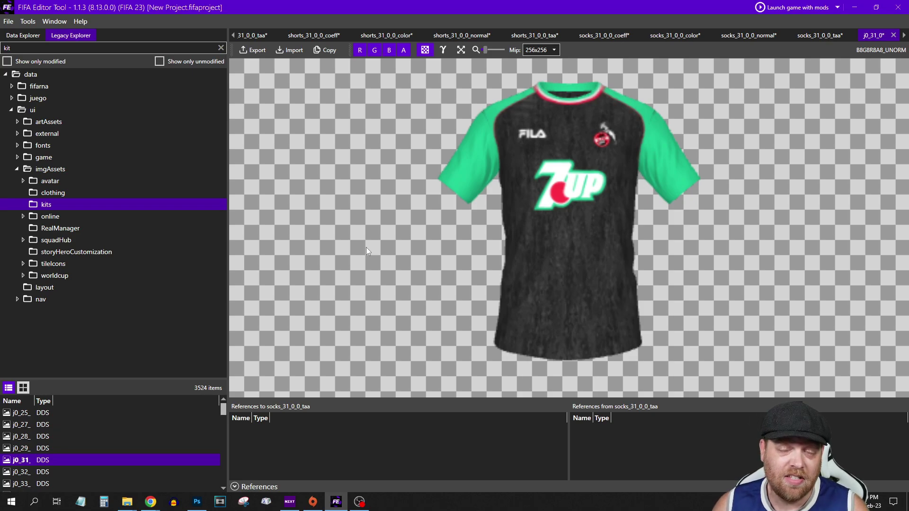
left_click(8, 22)
left_click(70, 39)
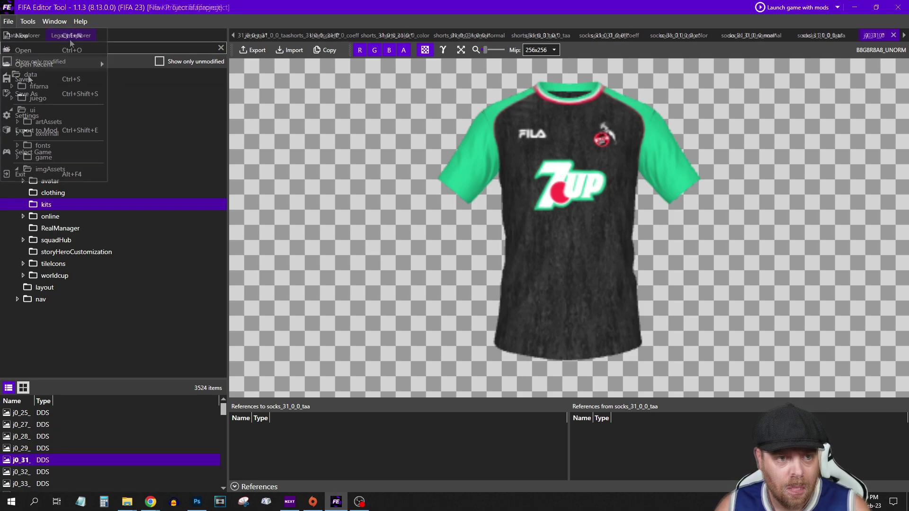
Start a mod export titled "Kit Tutorial" with the author's name, category Kits and version 1.
left_click(9, 21)
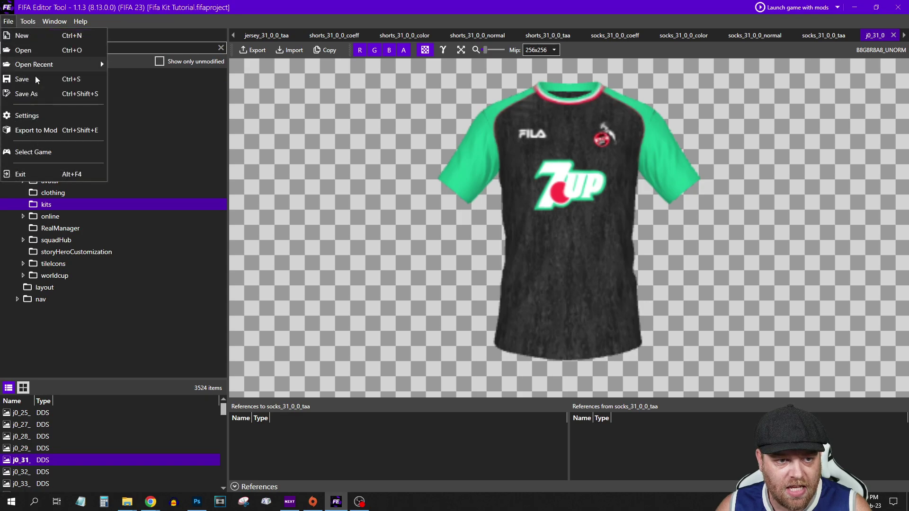
left_click(59, 133)
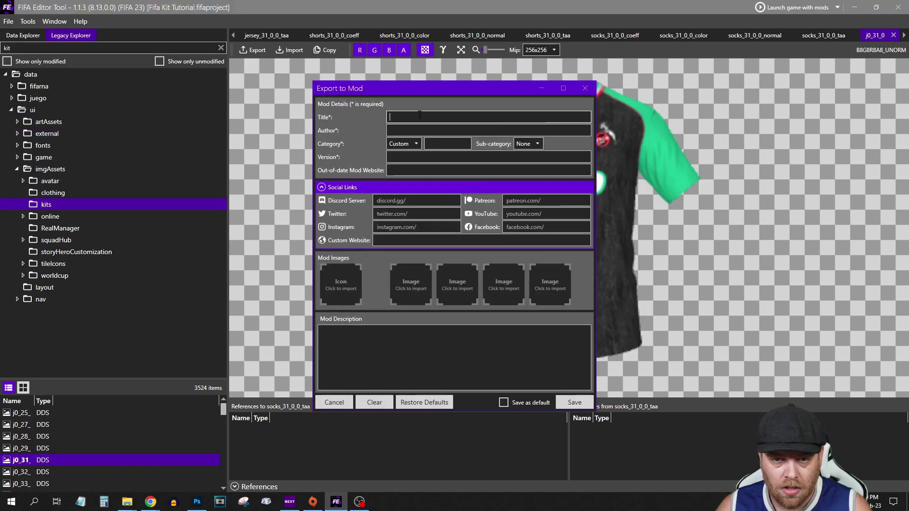
left_click(419, 117)
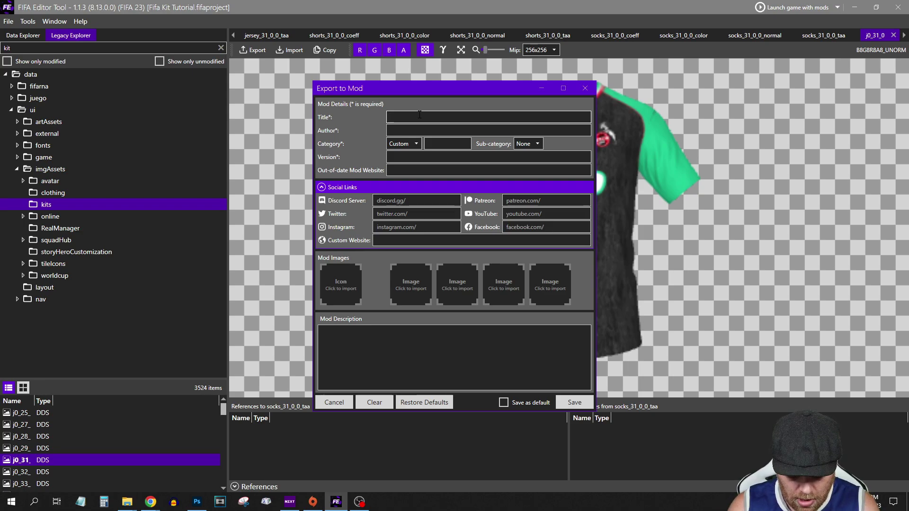
type("Ki")
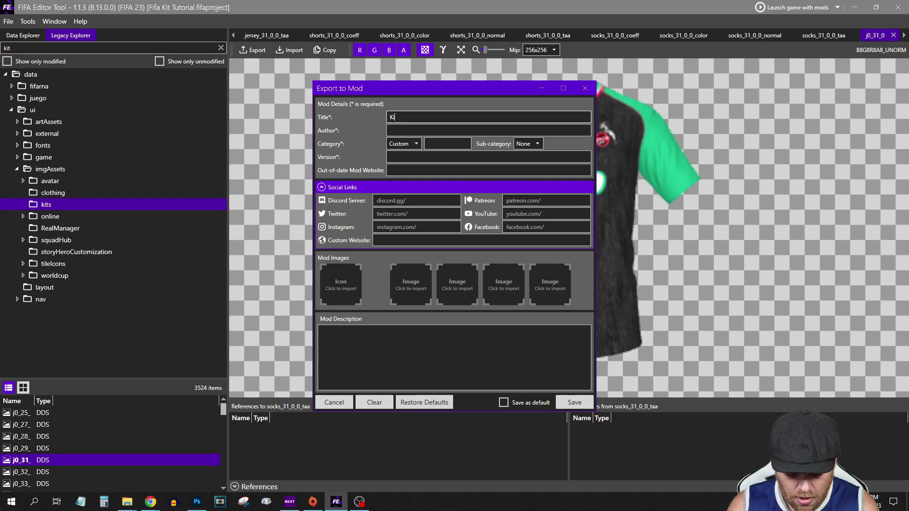
type("t Tutorial")
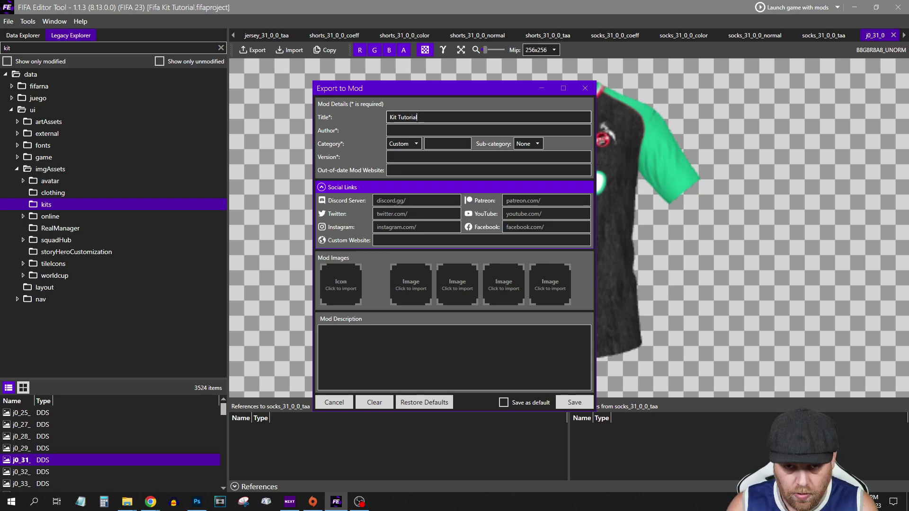
left_click(404, 129)
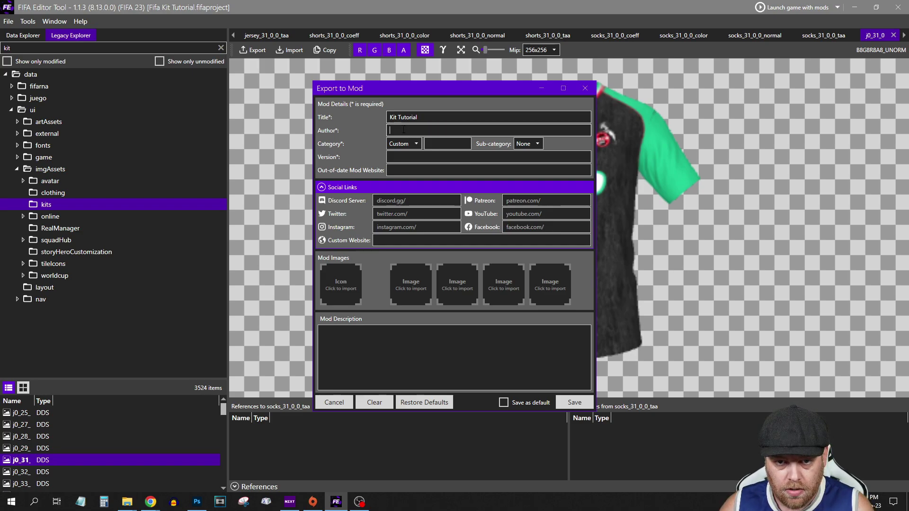
type("Sparring DK")
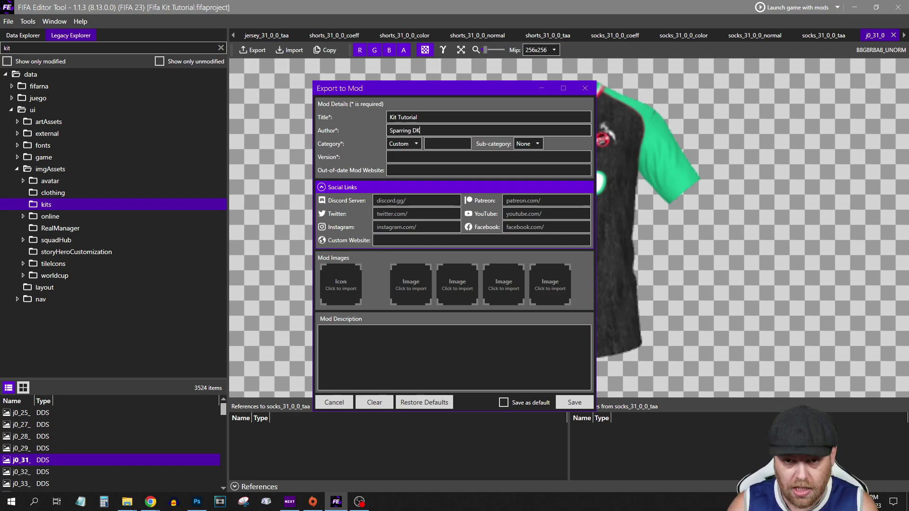
left_click(412, 143)
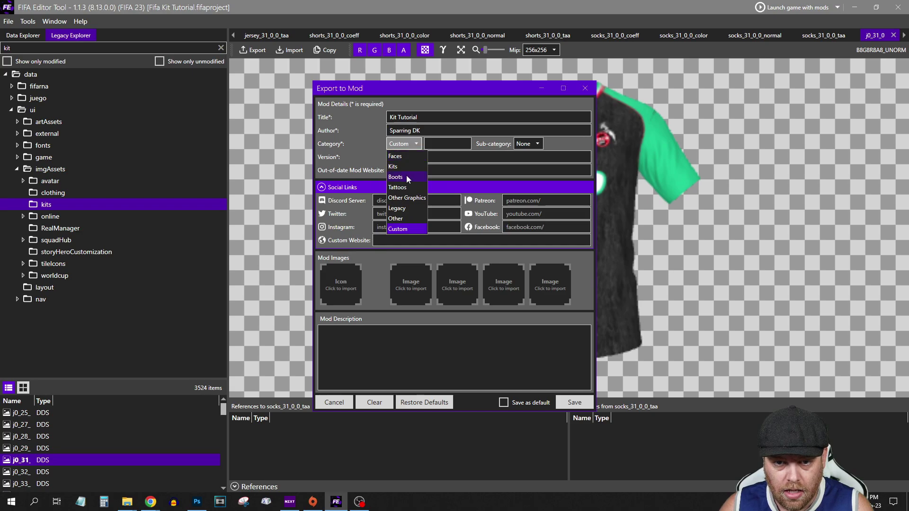
left_click(405, 174)
left_click(404, 157)
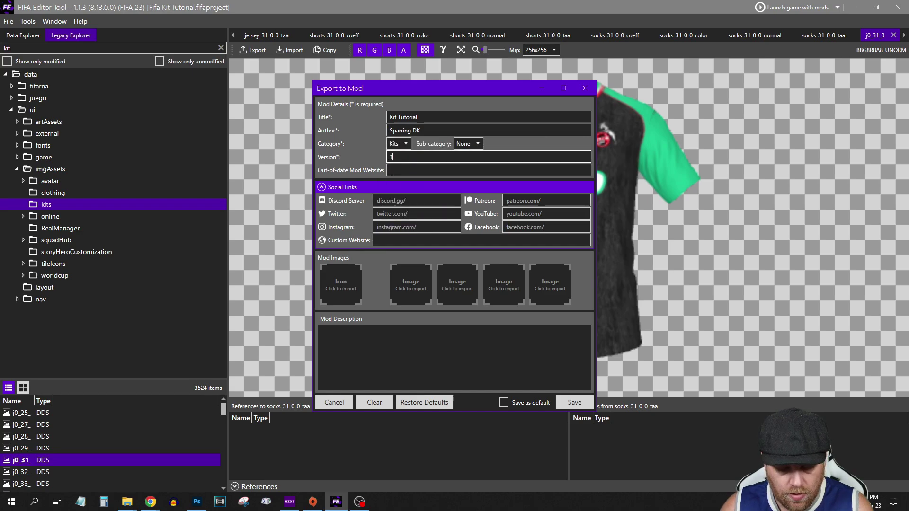
Use the minikit image as the mod's icon and enter the description "FC KOLN Kit".
left_click(347, 285)
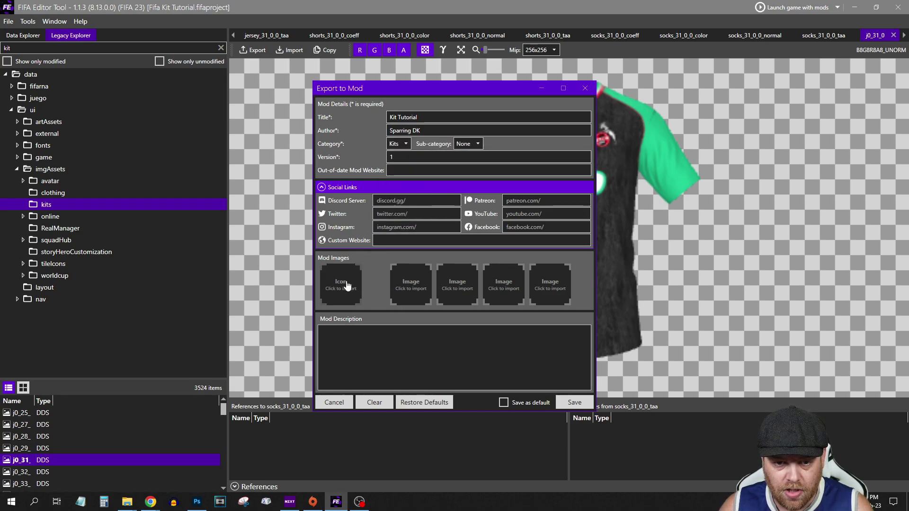
double_click(559, 202)
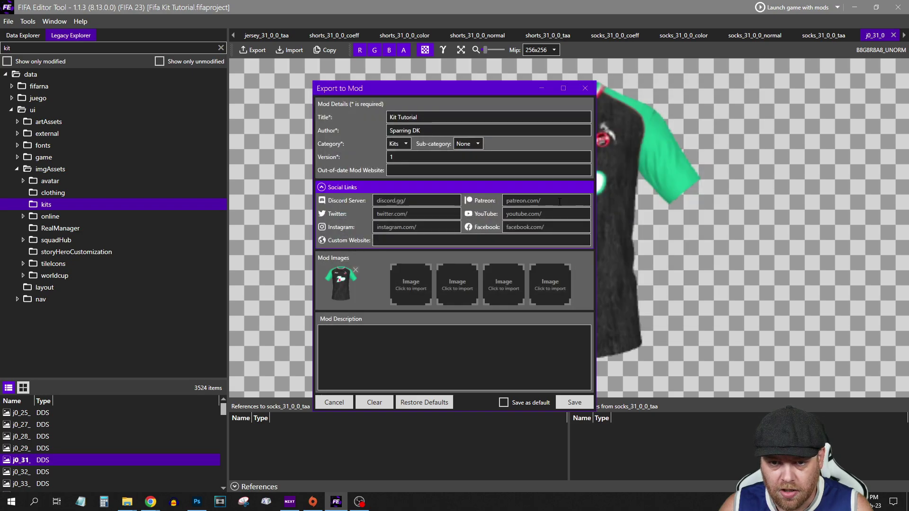
left_click(342, 341)
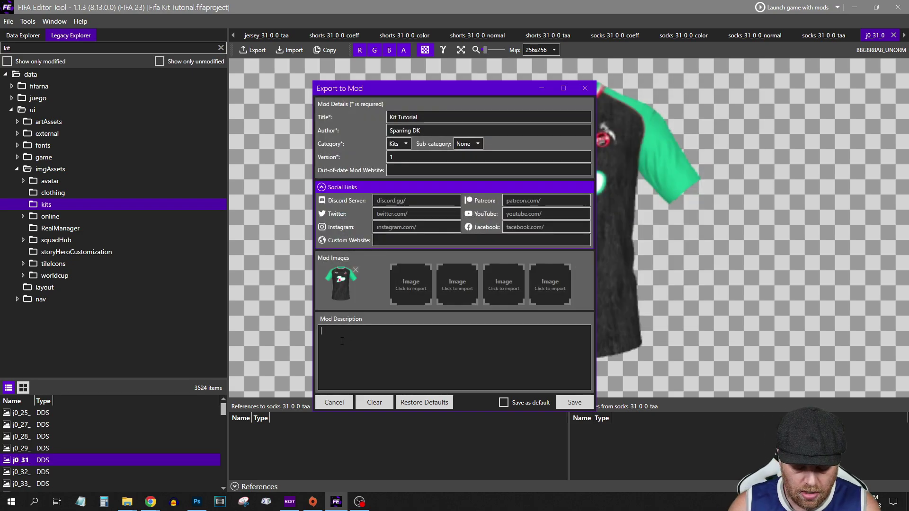
type("FC KOLN Kit")
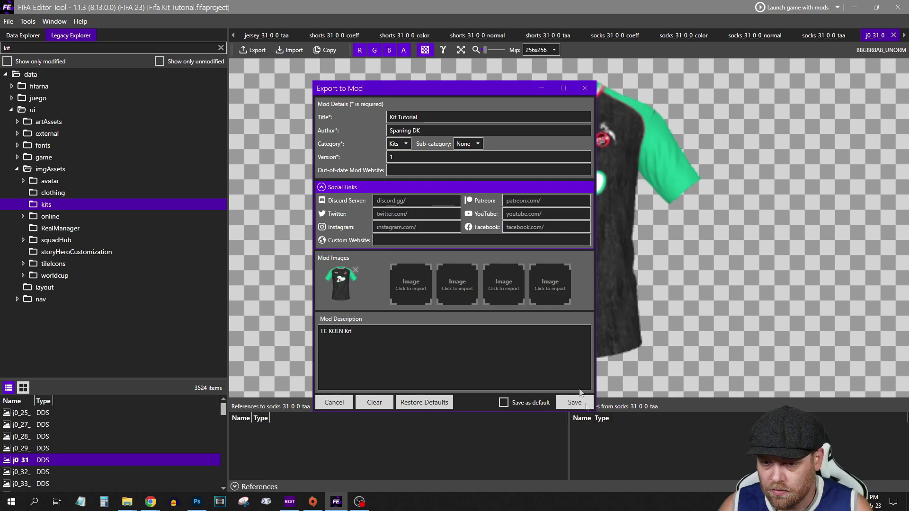
Save the exported mod as "FC Koln Kit 1.0" in the kit (1) folder.
left_click(577, 405)
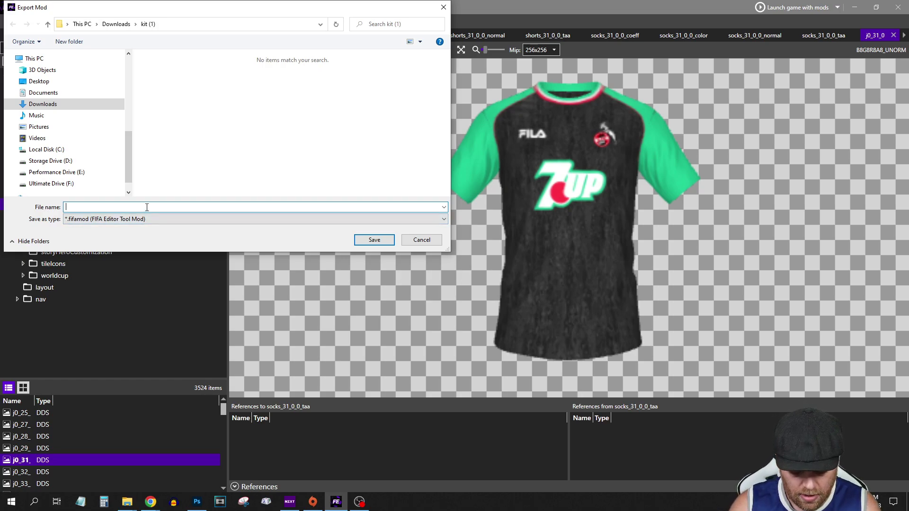
type("FC Koln Kit 1.0")
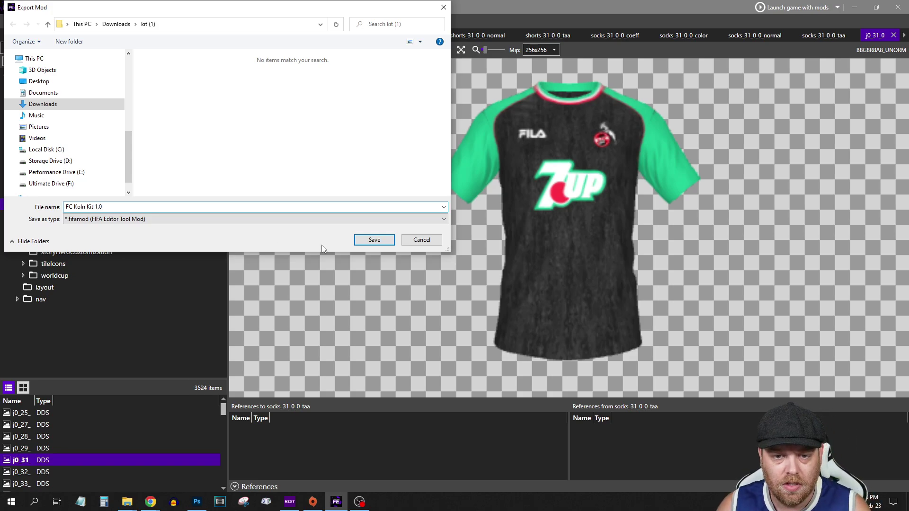
left_click(374, 240)
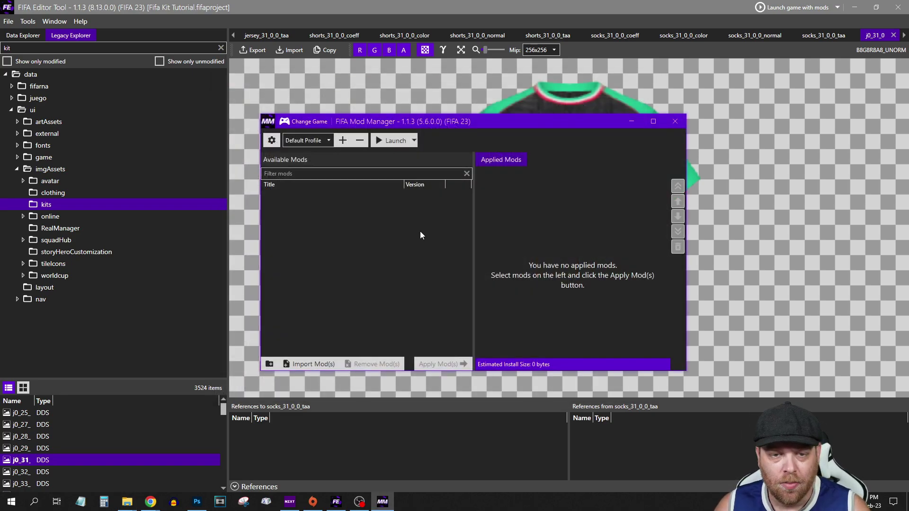
In FIFA Mod Manager, import the FC Koln Kit 1.0 mod from the kit (1) folder in Downloads and apply it.
left_click(313, 362)
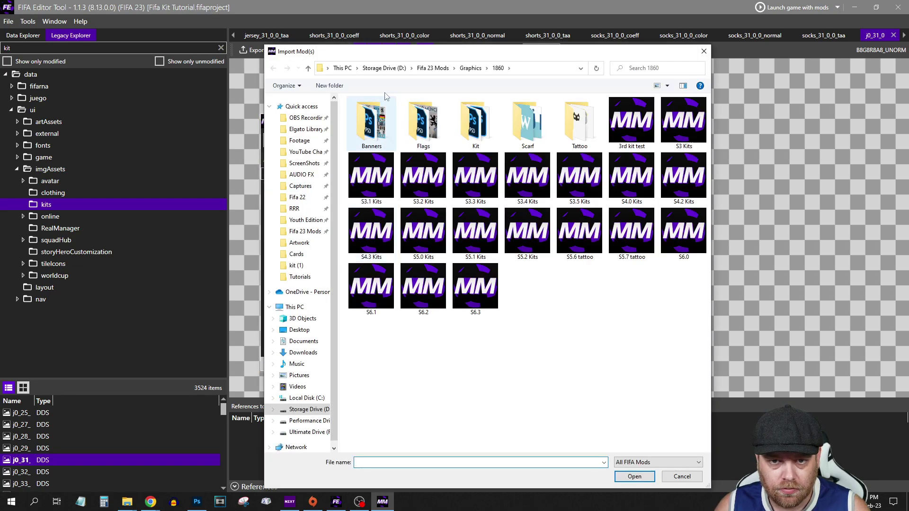
left_click(304, 353)
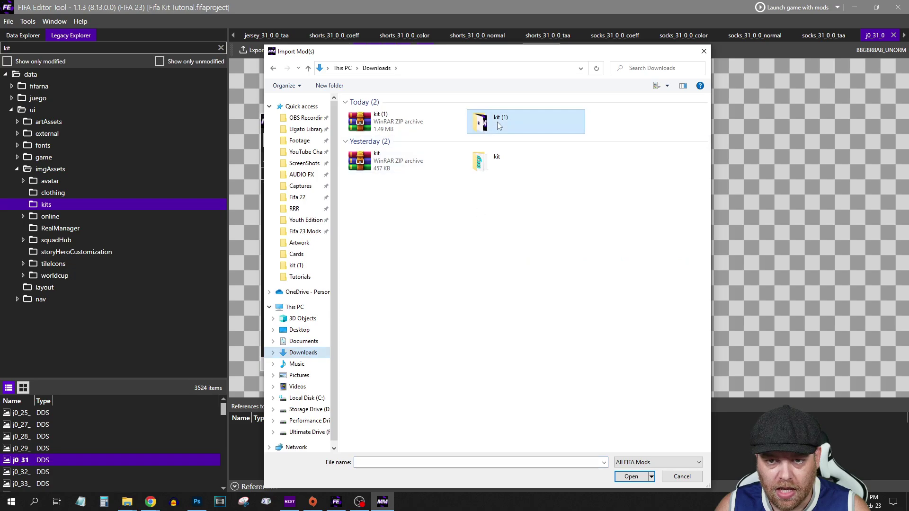
double_click(480, 121)
double_click(377, 126)
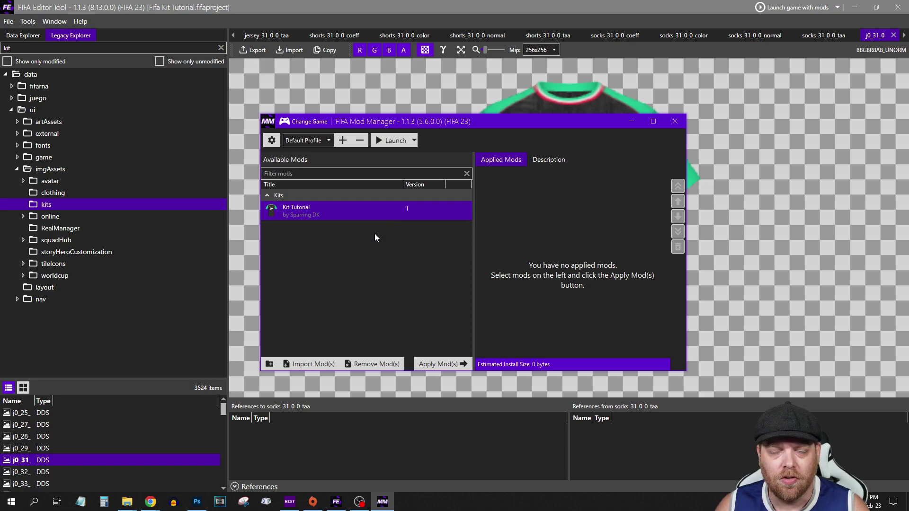
double_click(296, 214)
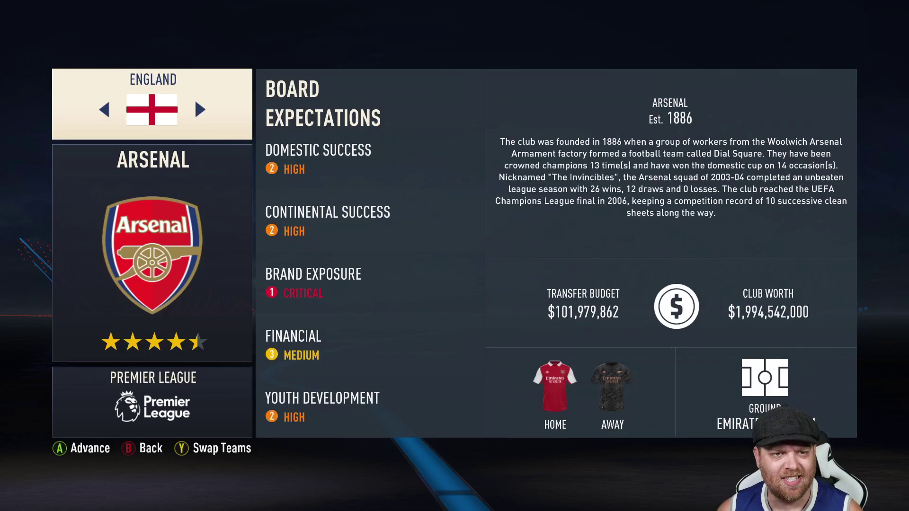
In FIFA 23, choose Germany and 1. FC Köln as the career team and advance with it.
key("Right")
key("Right")
key("Down")
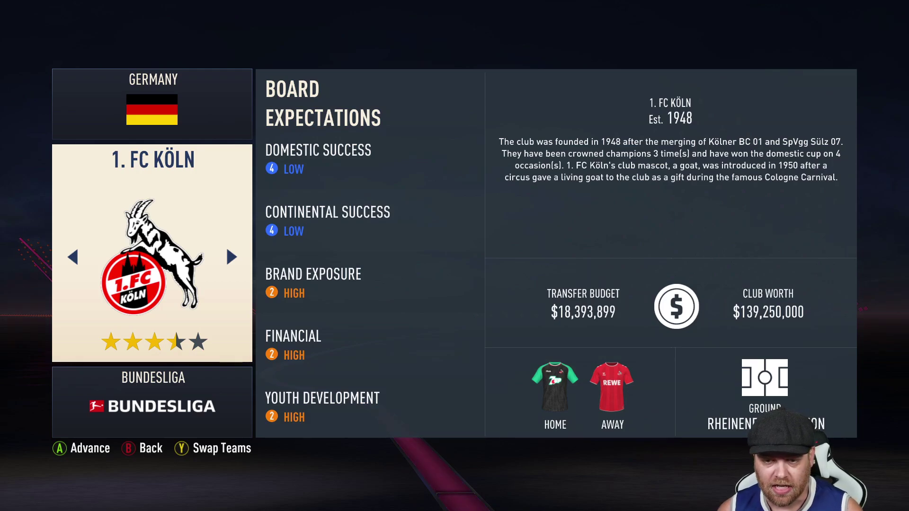
key("Return")
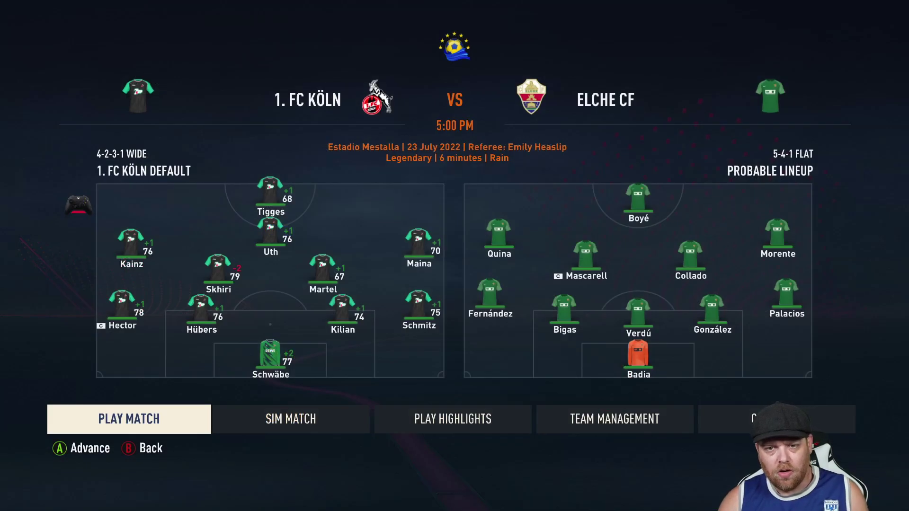